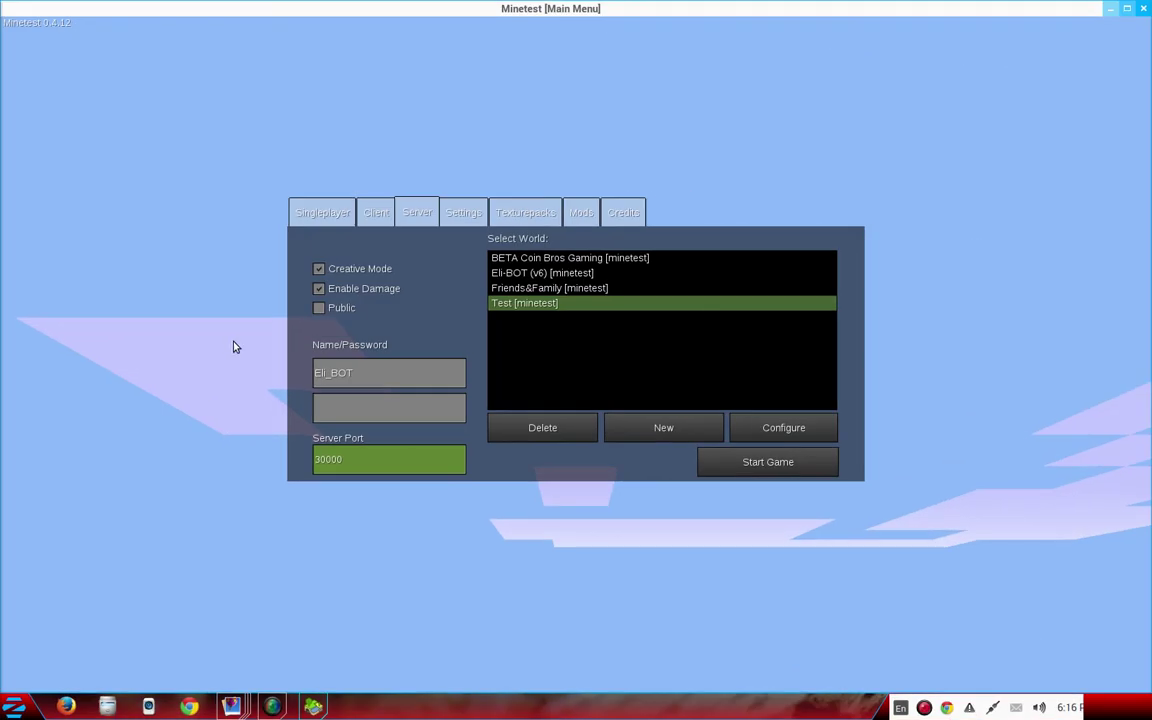
Delete the world named Test from the singleplayer world list and confirm the deletion
{"action": "left_click", "coordinate": [334, 211]}
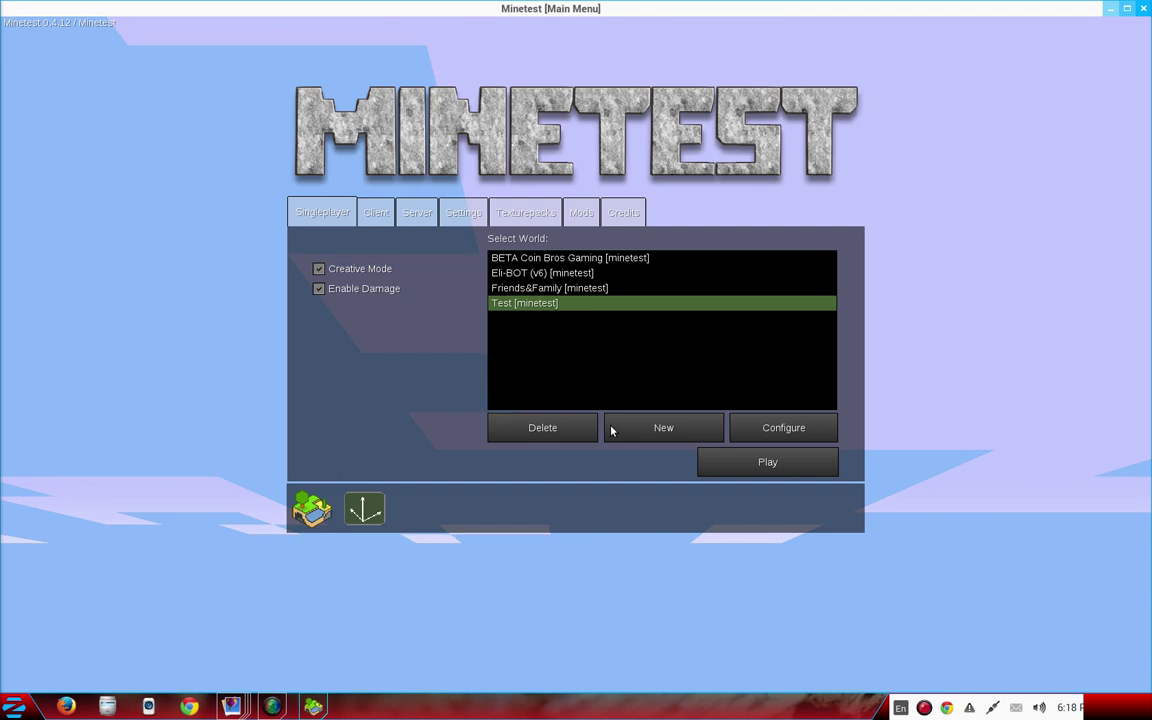
{"action": "left_click", "coordinate": [552, 427]}
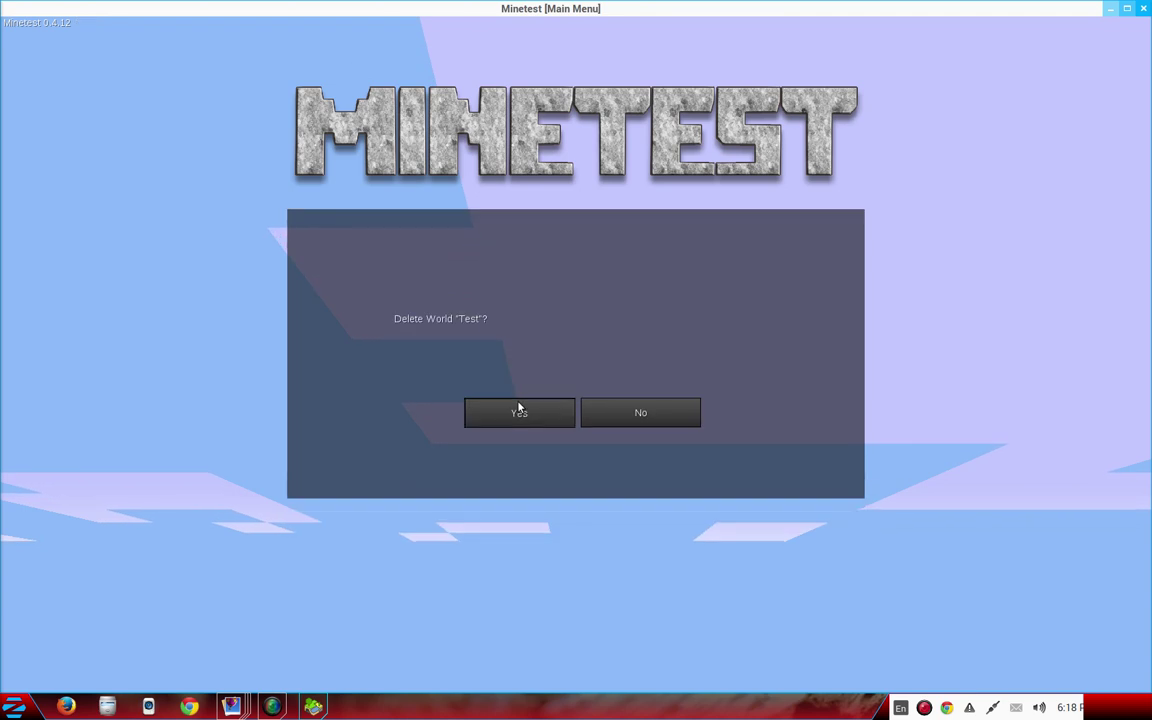
{"action": "left_click", "coordinate": [519, 411]}
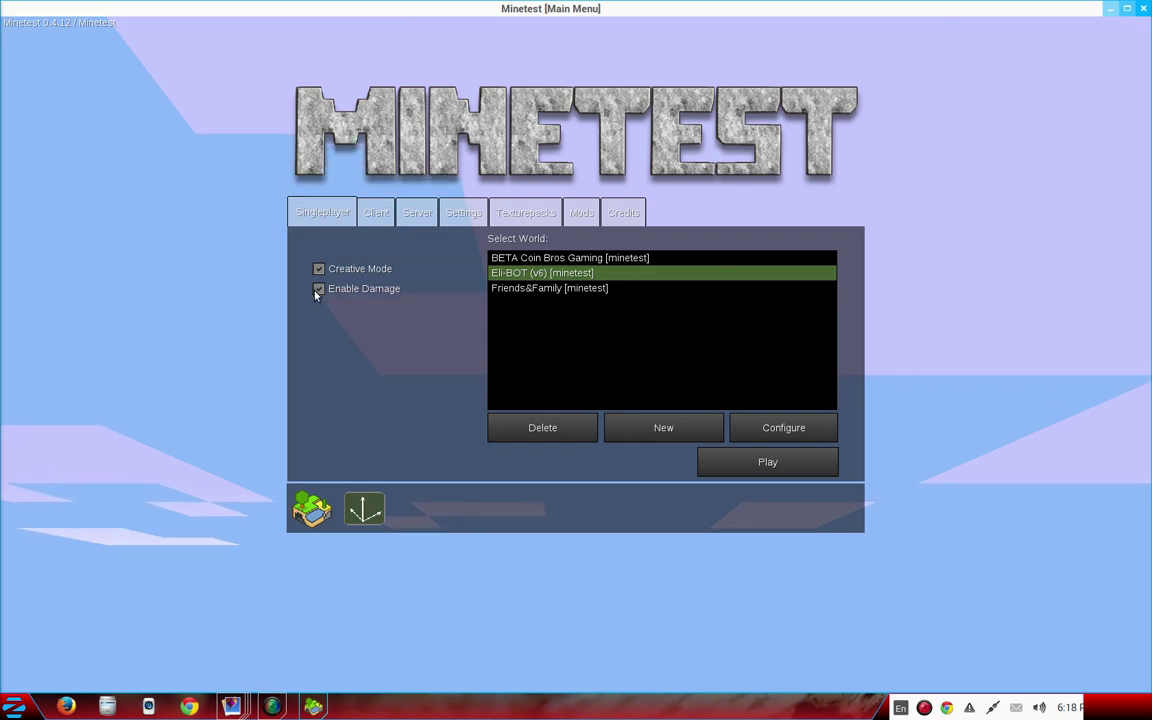
In the server settings, disable Creative Mode and Enable Damage, and enable Public
{"action": "left_click", "coordinate": [380, 216]}
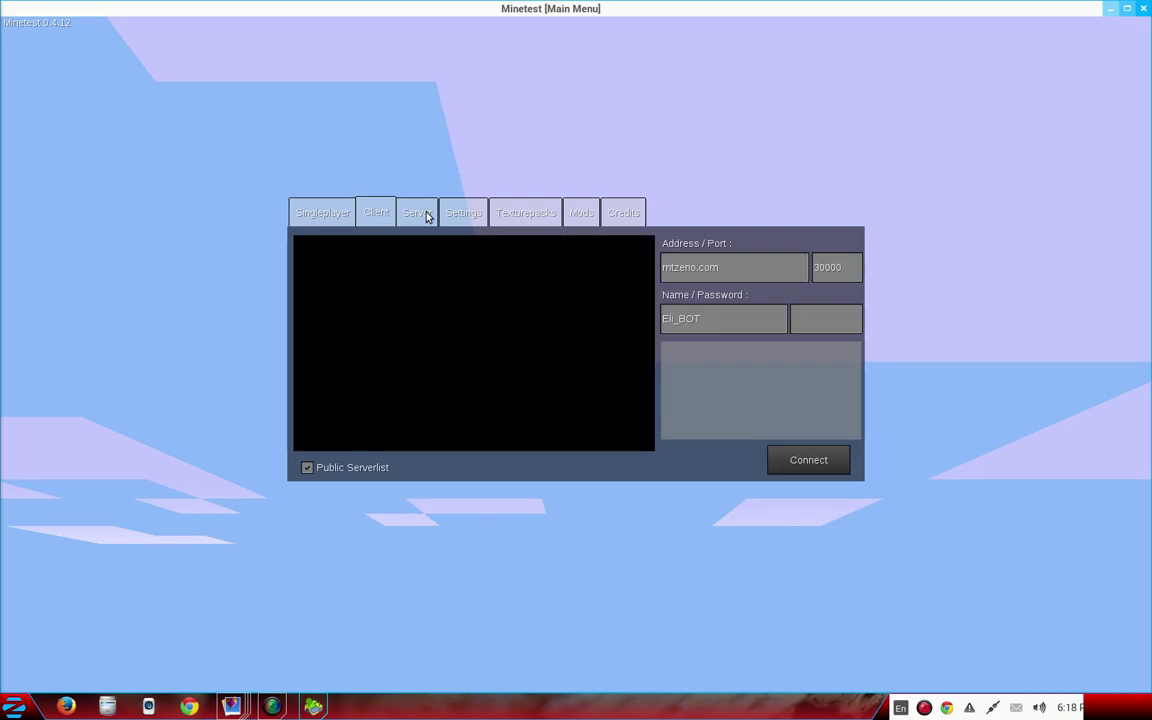
{"action": "left_click", "coordinate": [425, 215]}
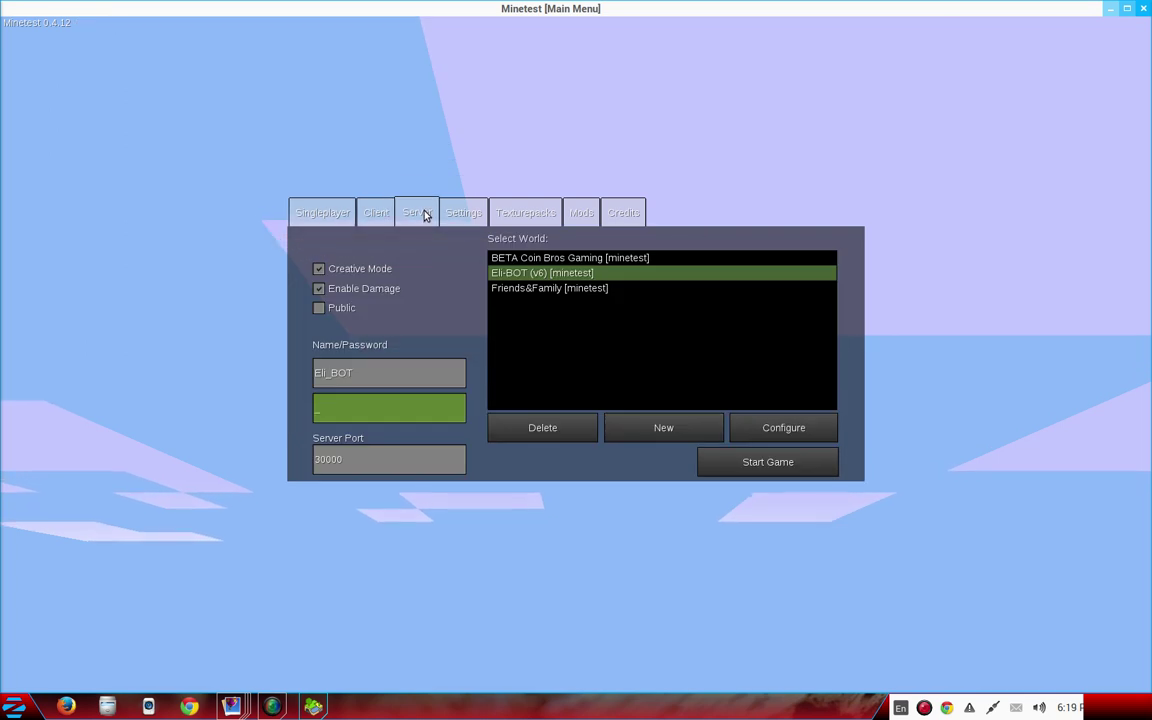
{"action": "left_click", "coordinate": [320, 268]}
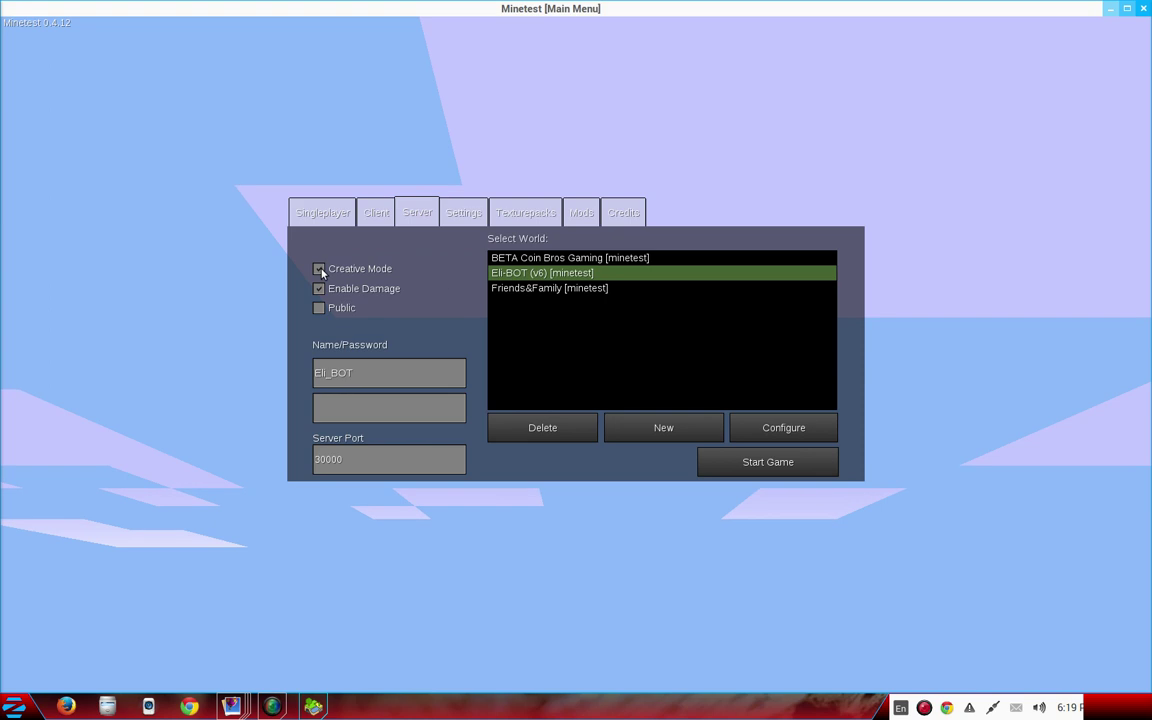
{"action": "left_click", "coordinate": [319, 307]}
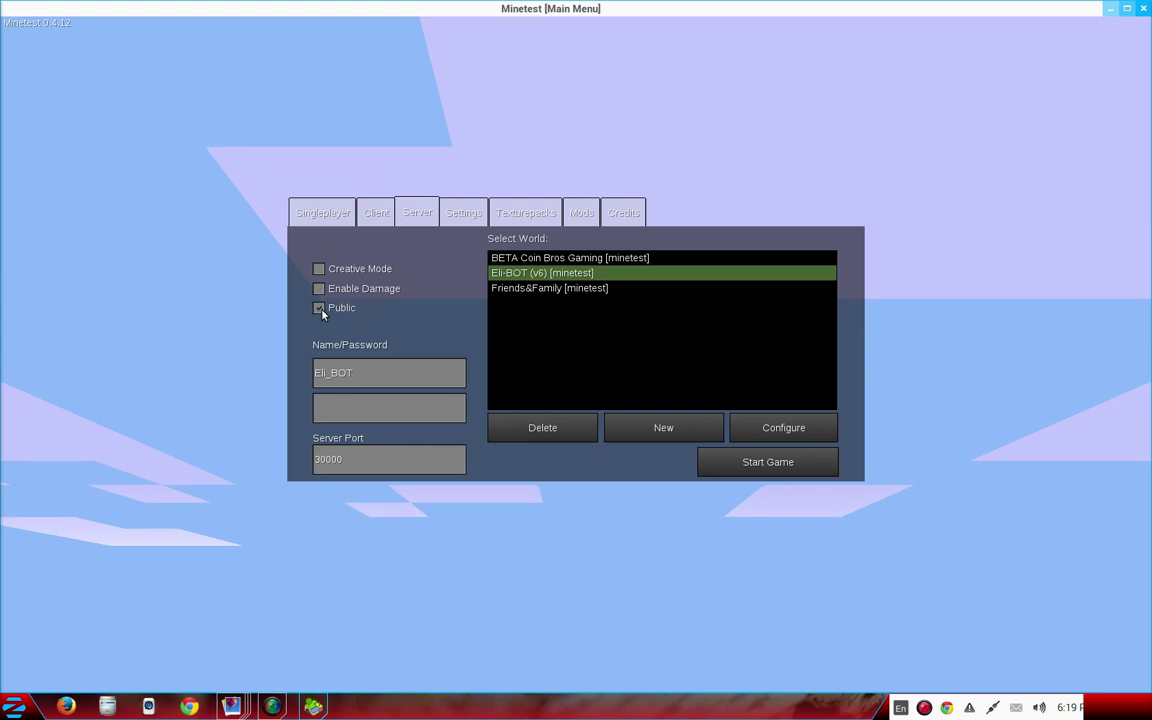
{"action": "left_click", "coordinate": [320, 289]}
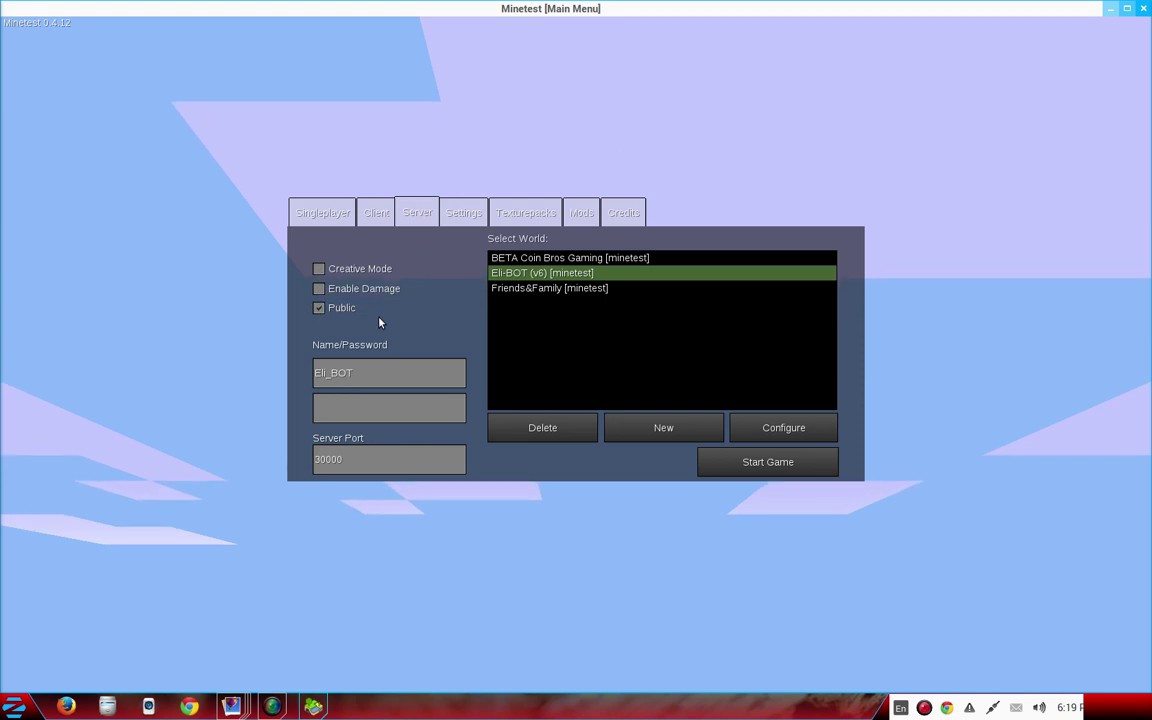
{"action": "left_click", "coordinate": [548, 289]}
{"action": "left_click", "coordinate": [553, 258]}
{"action": "left_click", "coordinate": [576, 272]}
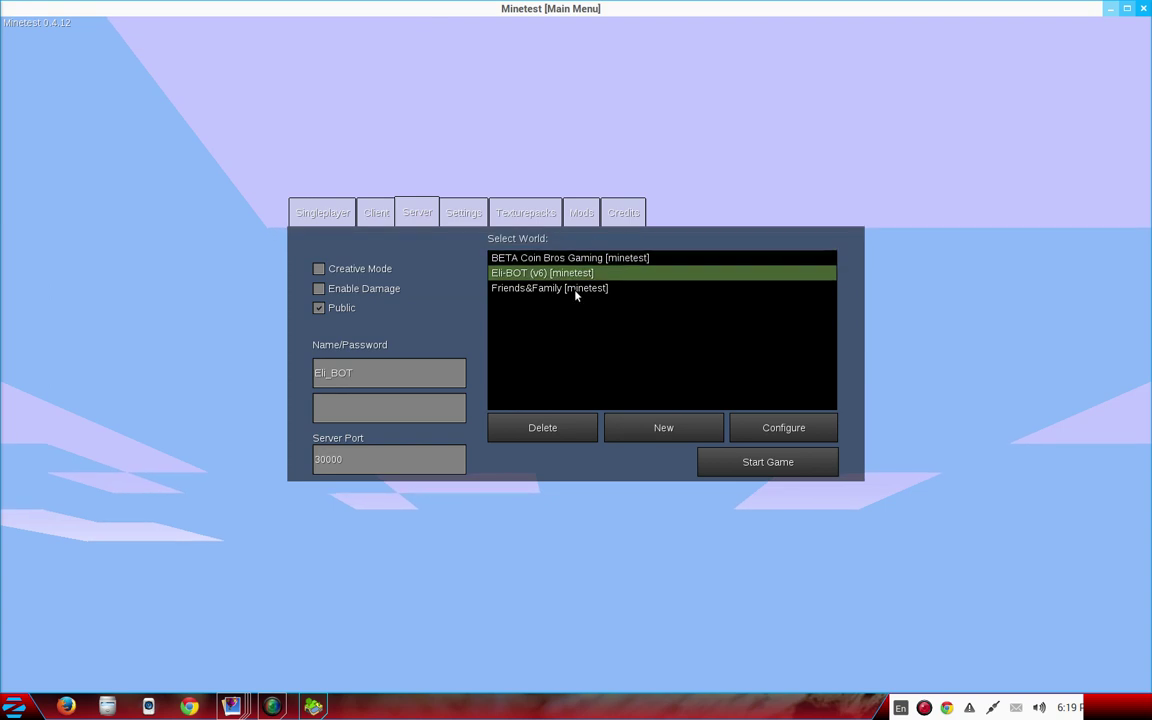
{"action": "left_click", "coordinate": [580, 258]}
Start a new world named Test and clear its prefilled seed text
{"action": "left_click", "coordinate": [662, 427]}
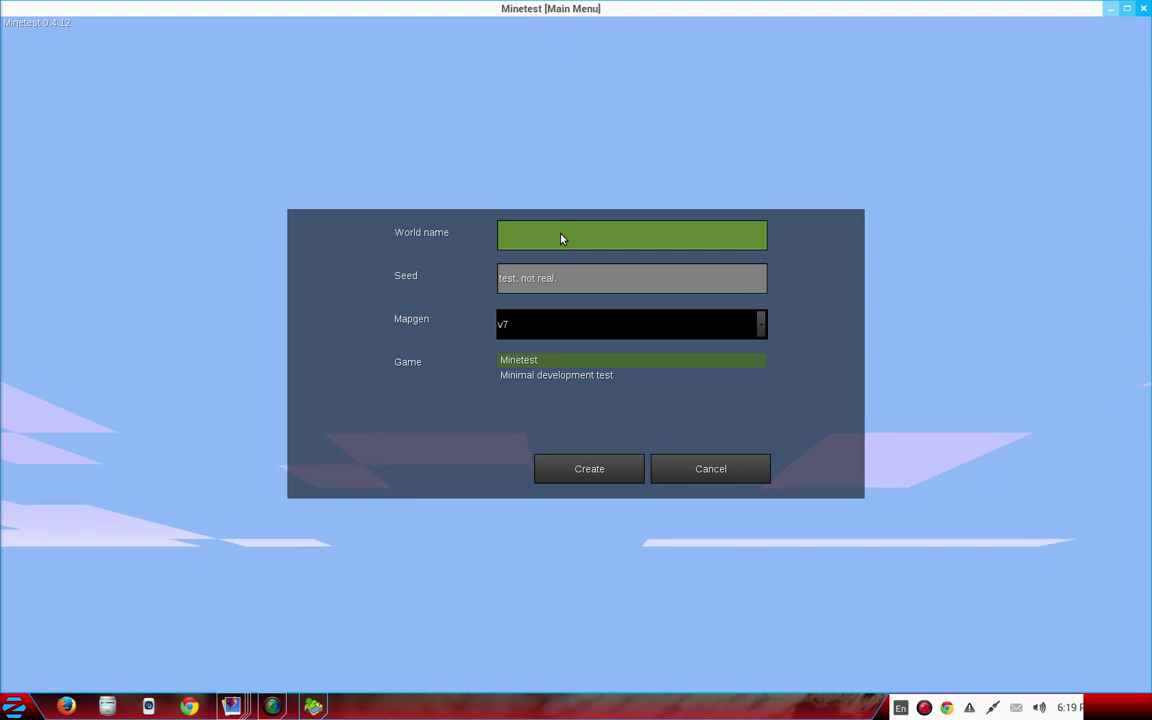
{"action": "type", "text": "Test"}
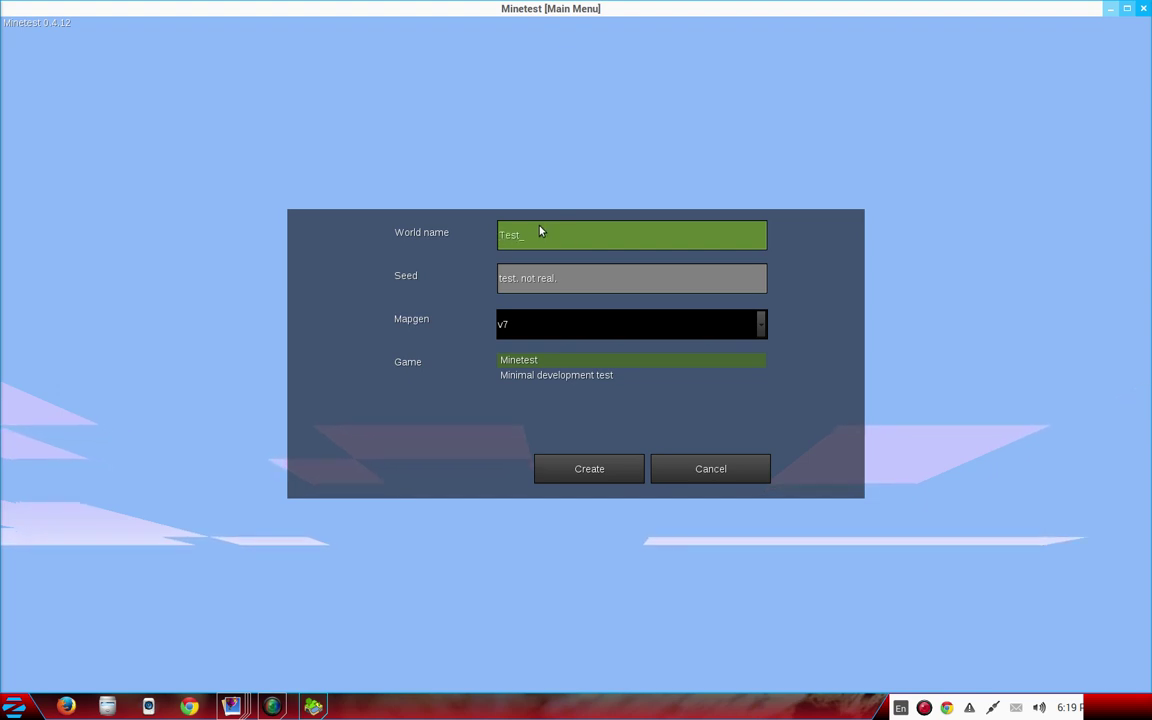
{"action": "left_click", "coordinate": [578, 285]}
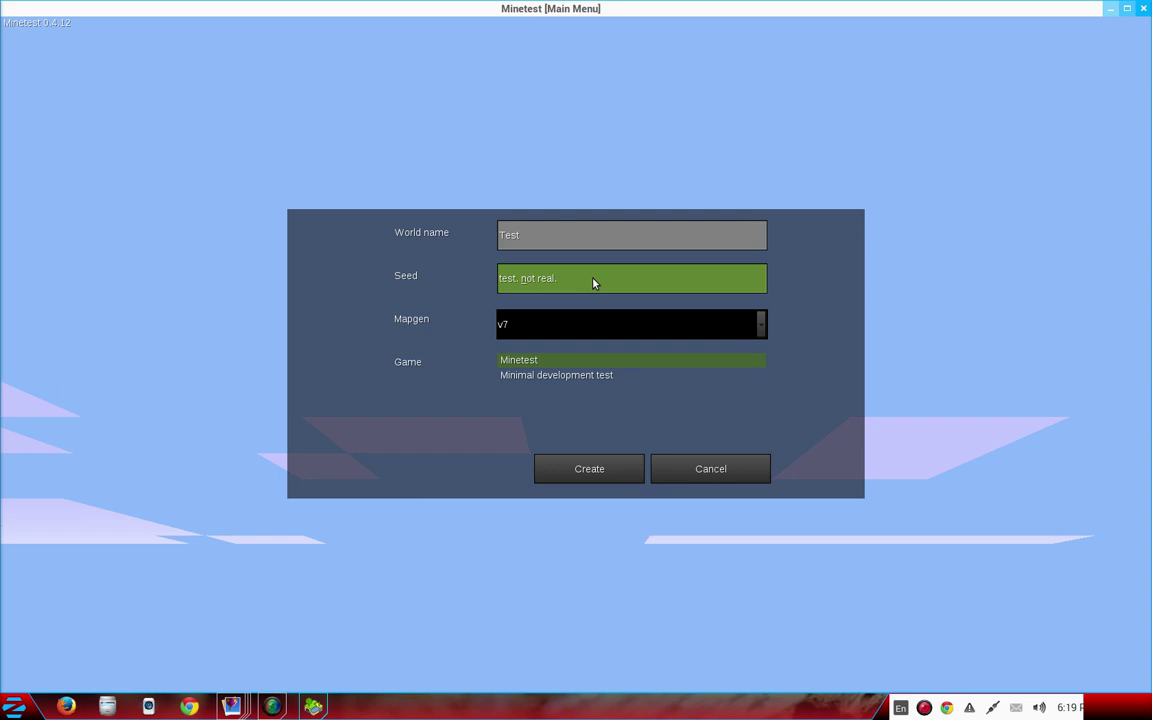
{"action": "left_click", "coordinate": [593, 284]}
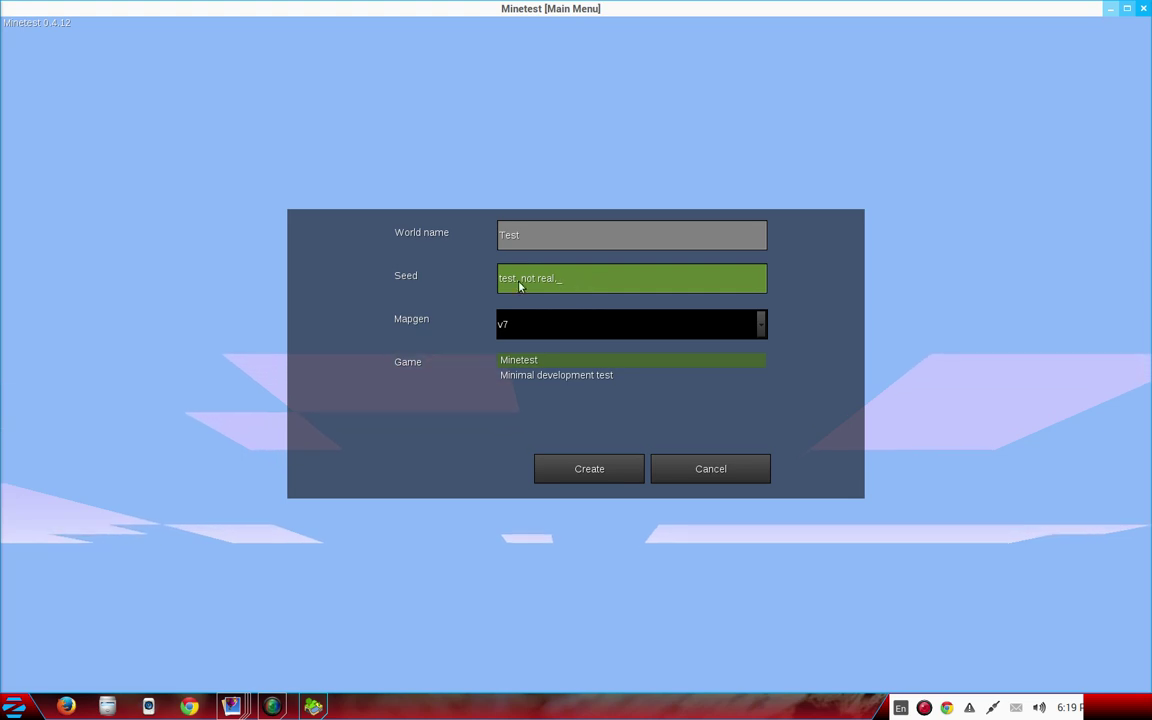
{"action": "left_click_drag", "start_coordinate": [558, 280], "coordinate": [429, 283]}
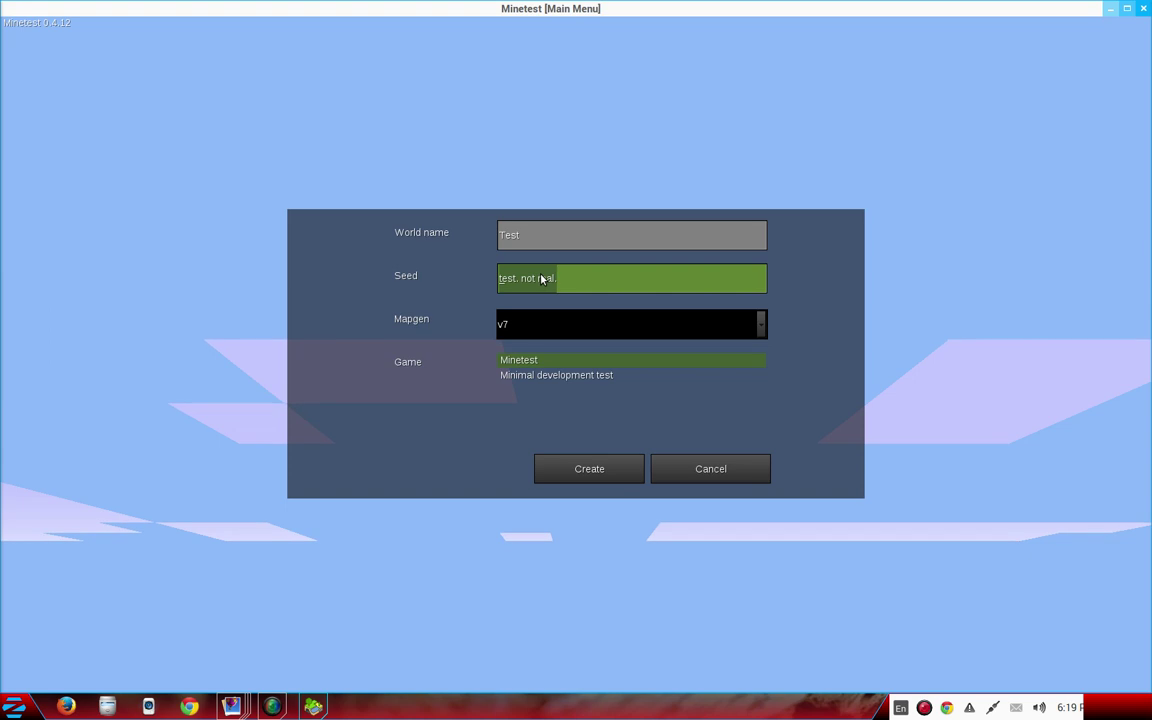
{"action": "key", "text": "BackSpace"}
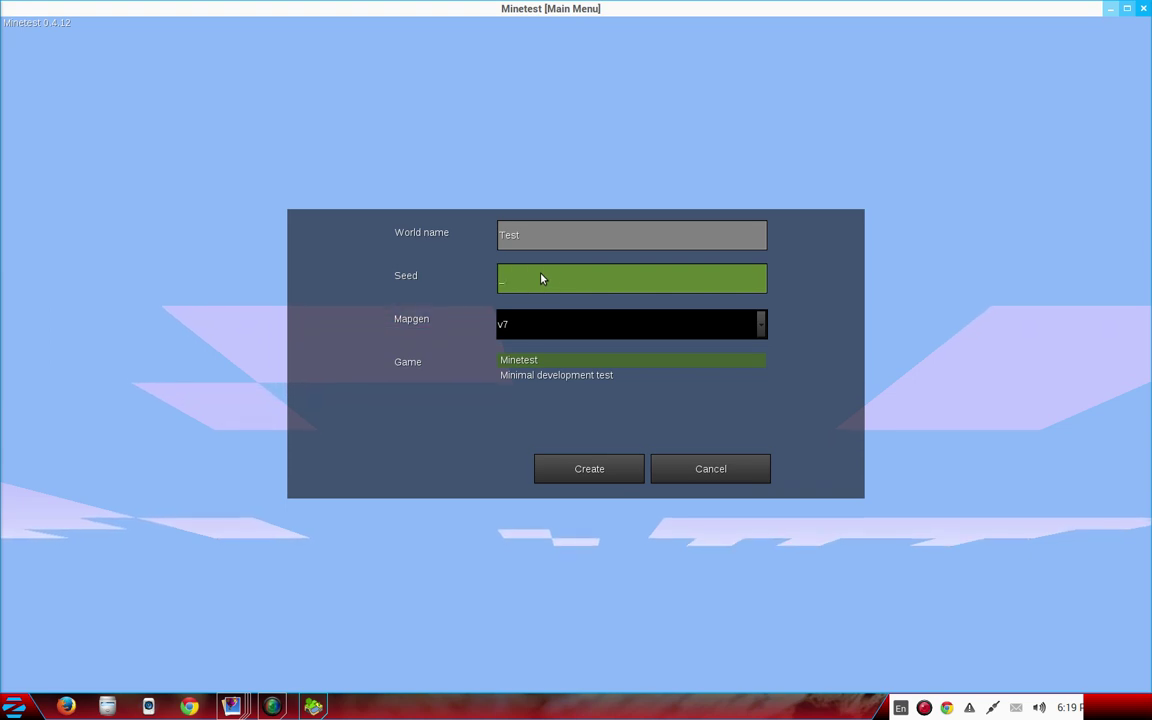
{"action": "type", "text": "This s"}
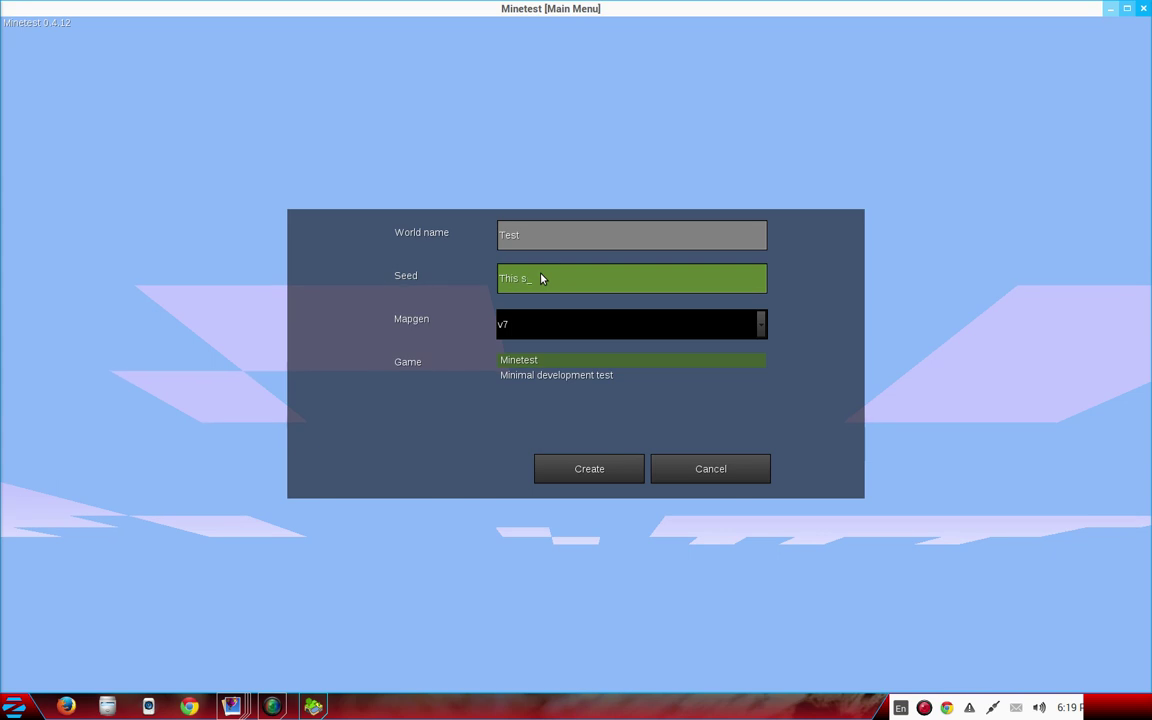
{"action": "type", "text": "eed is "}
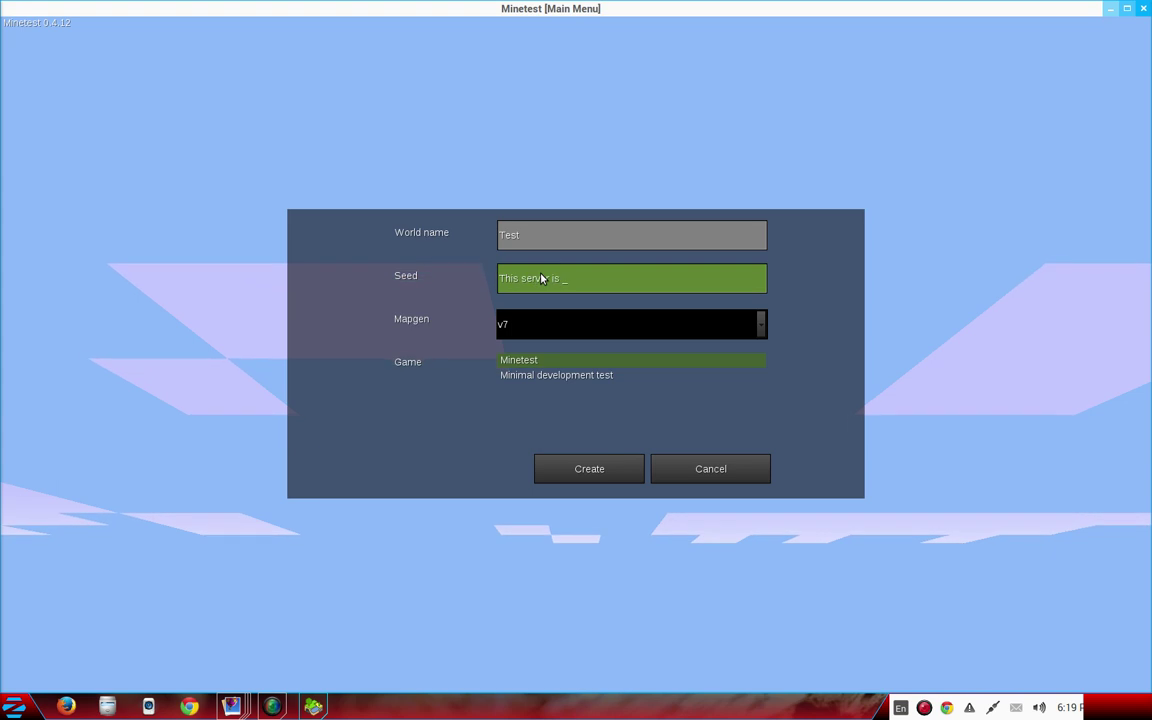
{"action": "type", "text": "sa"}
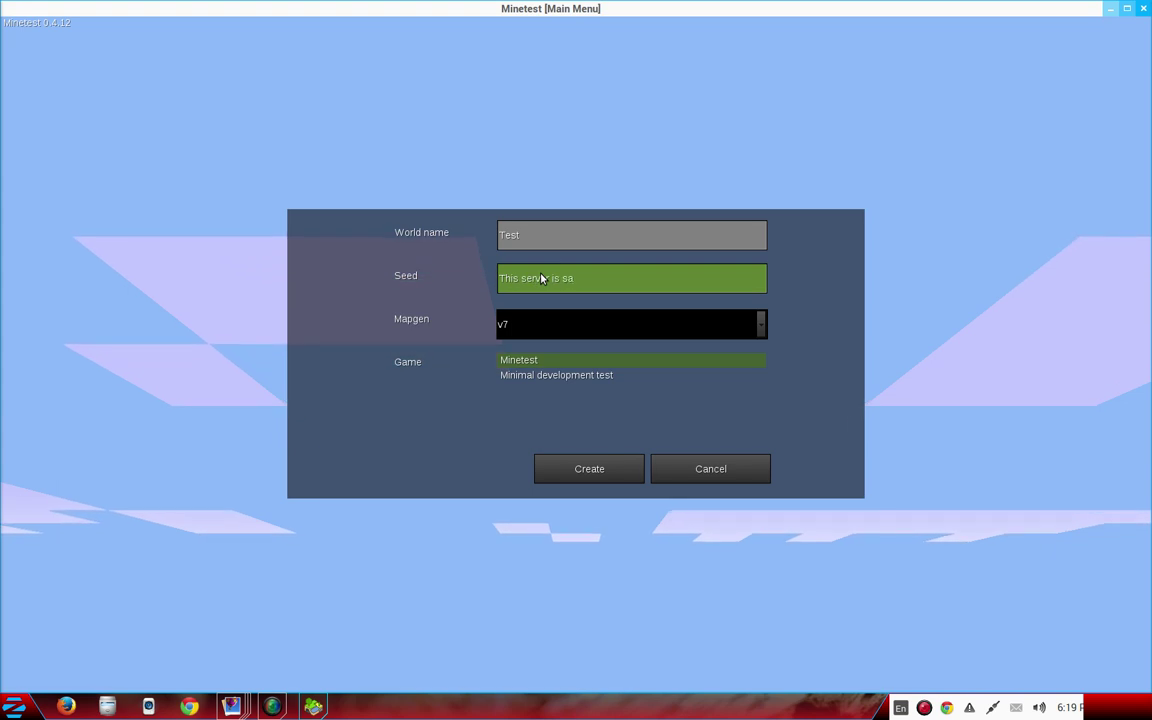
{"action": "type", "text": "fe "}
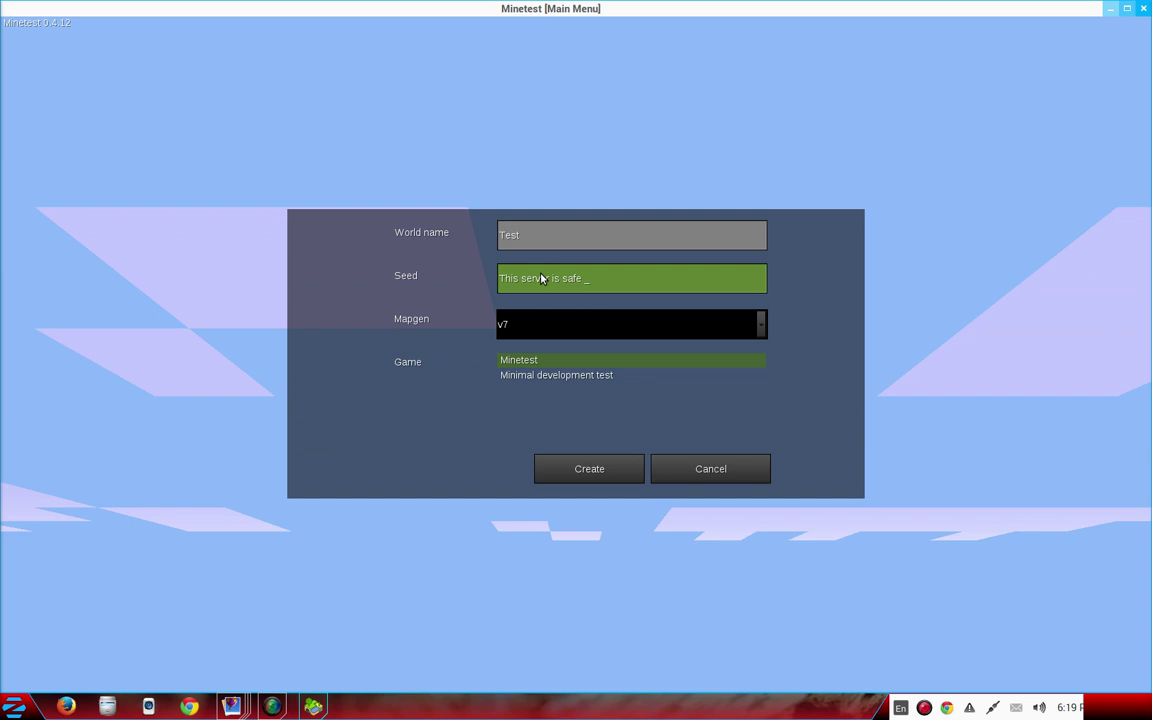
{"action": "type", "text": "for fa"}
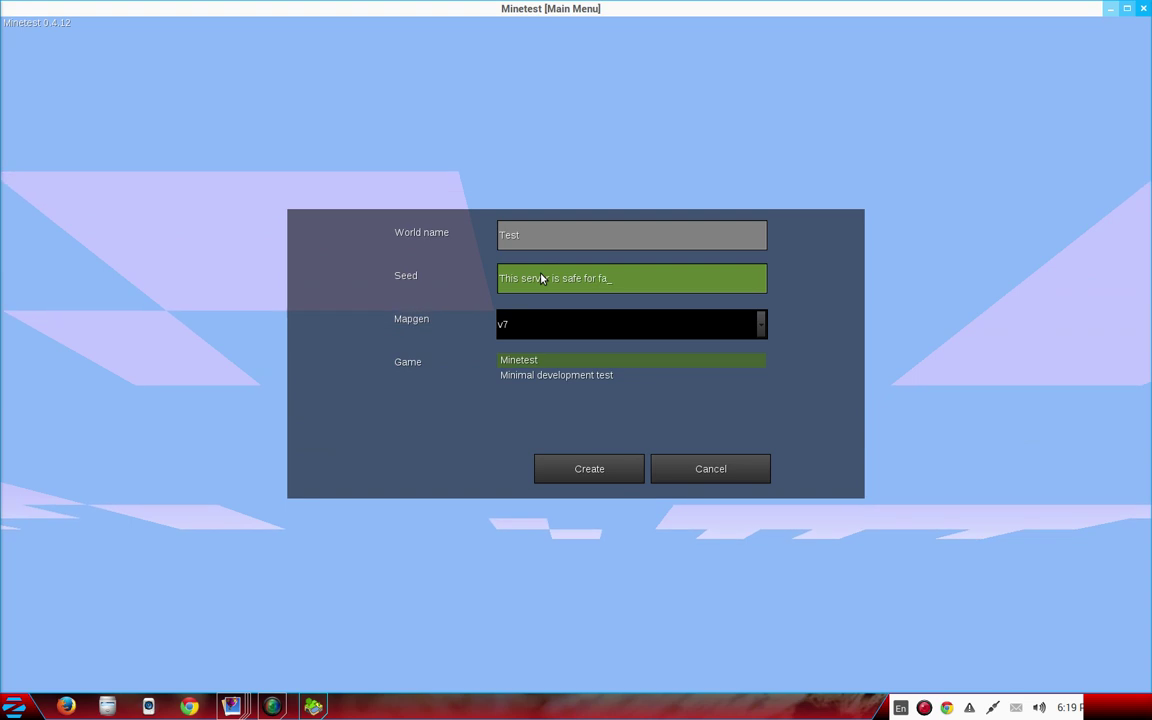
{"action": "type", "text": "milys"}
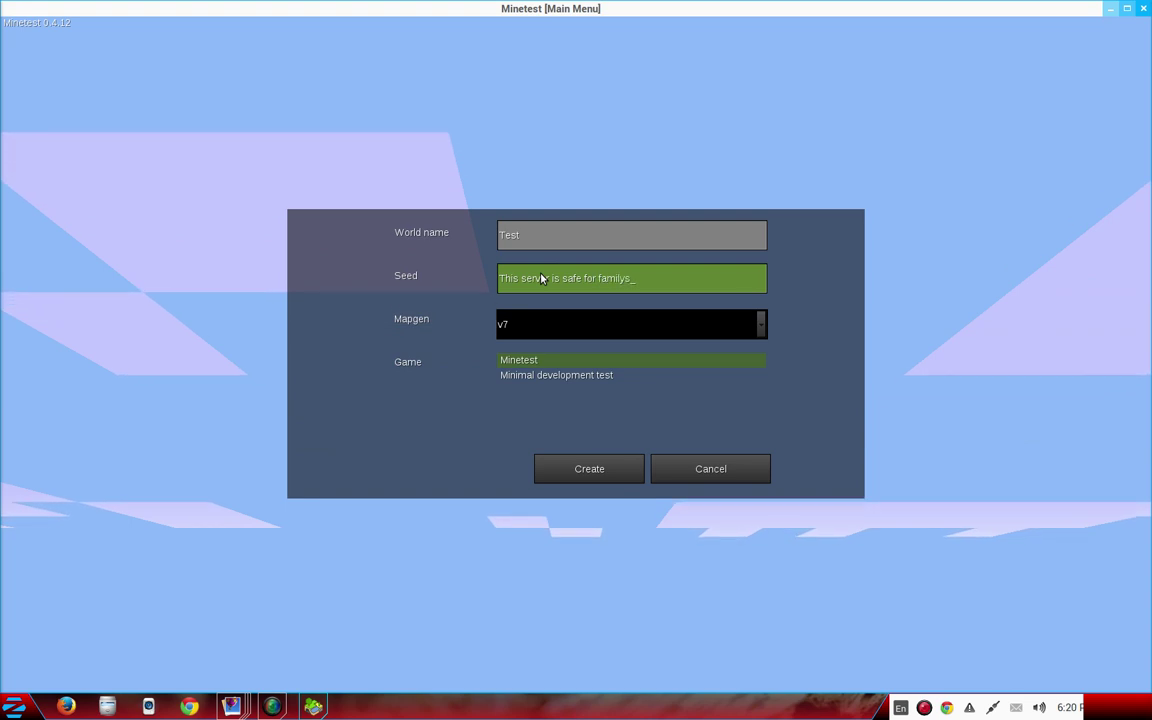
{"action": "type", "text": "."}
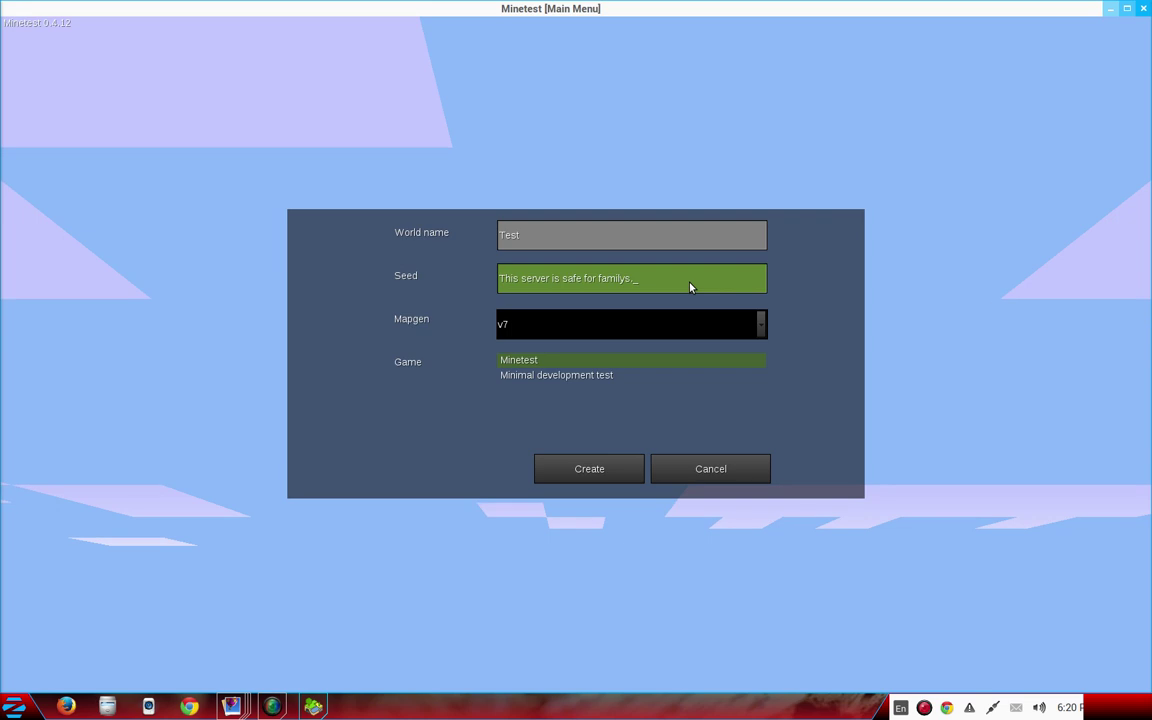
{"action": "type", "text": "NO m"}
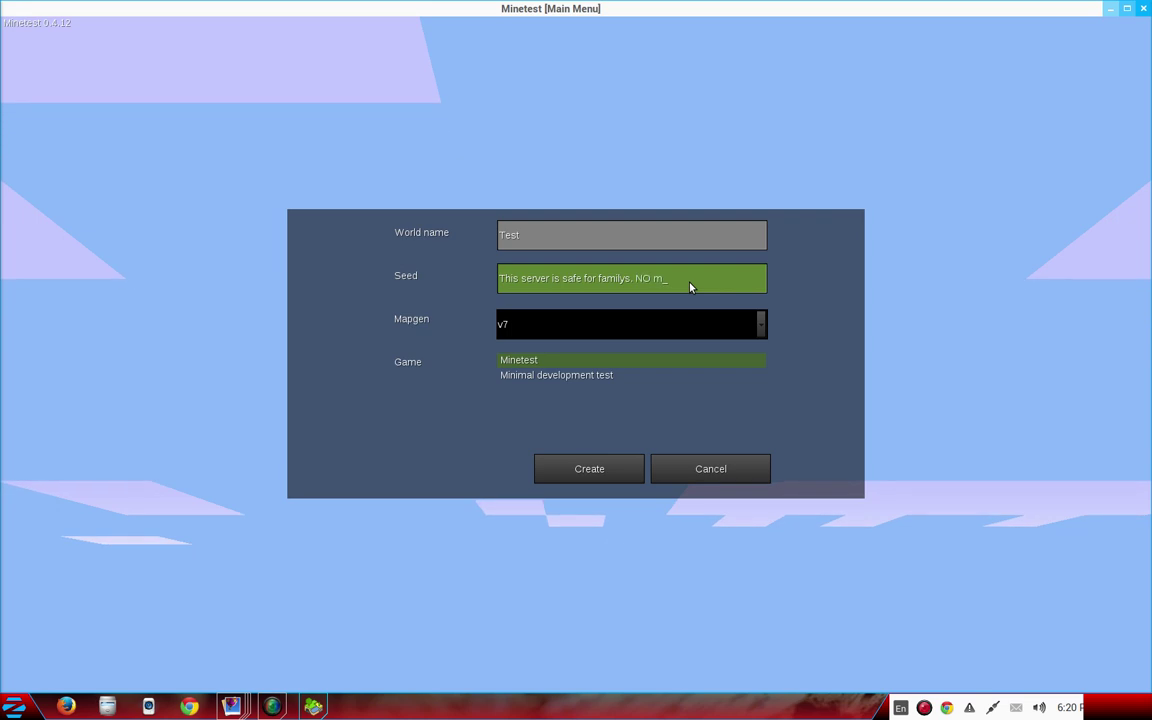
{"action": "type", "text": "onste"}
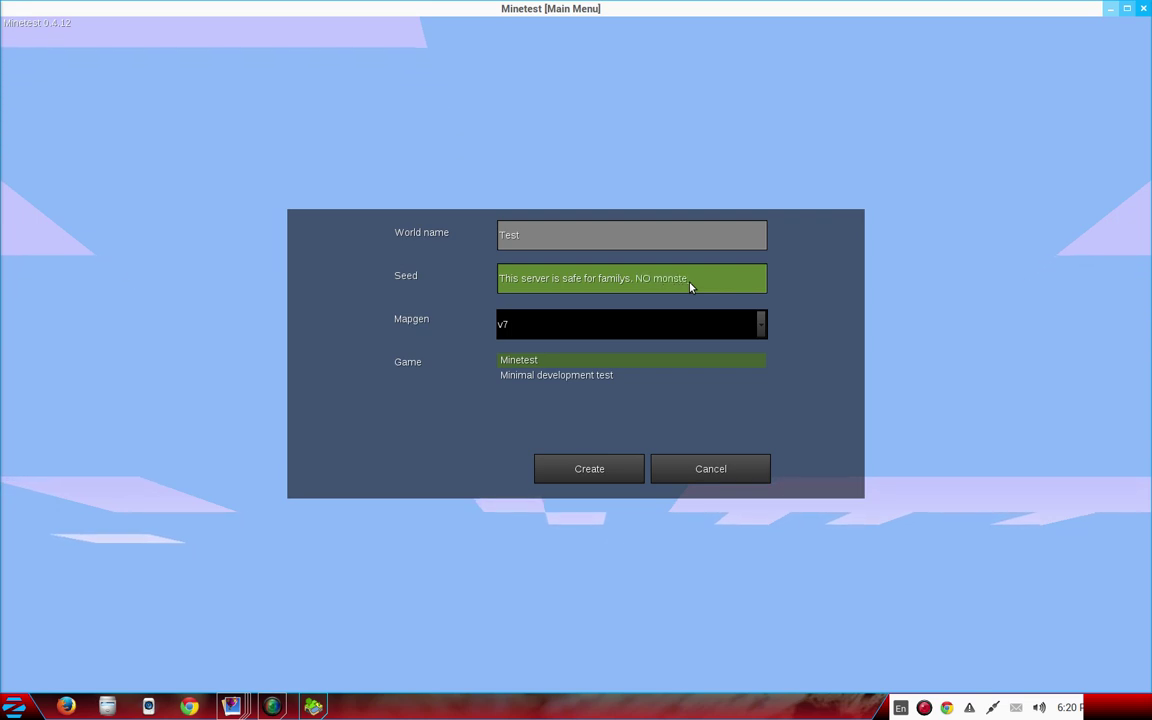
{"action": "key", "text": "BackSpace"}
{"action": "key", "text": "BackSpace"}
{"action": "key", "text": "BackSpace"}
{"action": "key", "text": "BackSpace"}
{"action": "key", "text": "BackSpace"}
{"action": "key", "text": "BackSpace"}
{"action": "key", "text": "BackSpace"}
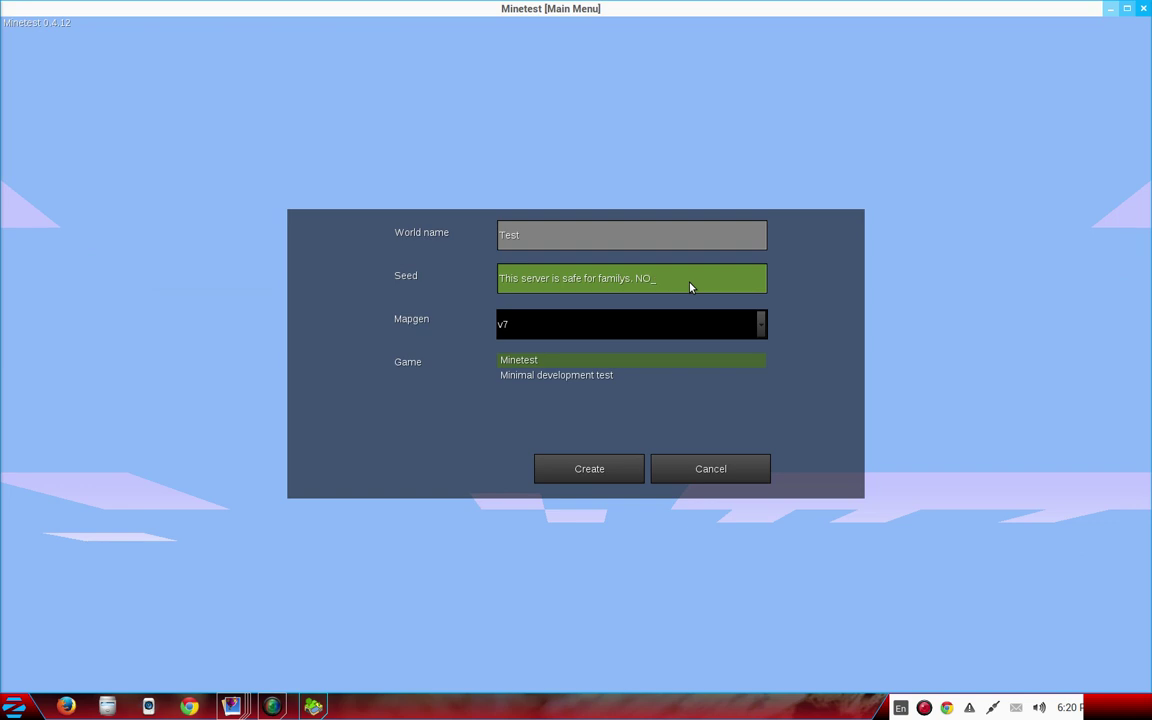
{"action": "key", "text": "BackSpace"}
{"action": "key", "text": "BackSpace"}
{"action": "key", "text": "BackSpace"}
{"action": "key", "text": "BackSpace"}
{"action": "key", "text": "BackSpace"}
{"action": "key", "text": "BackSpace"}
{"action": "key", "text": "BackSpace"}
{"action": "key", "text": "BackSpace"}
{"action": "key", "text": "BackSpace"}
{"action": "key", "text": "BackSpace"}
{"action": "key", "text": "BackSpace"}
{"action": "key", "text": "BackSpace"}
{"action": "key", "text": "BackSpace"}
{"action": "key", "text": "BackSpace"}
{"action": "key", "text": "BackSpace"}
{"action": "key", "text": "BackSpace"}
{"action": "key", "text": "BackSpace"}
{"action": "key", "text": "BackSpace"}
{"action": "key", "text": "BackSpace"}
{"action": "key", "text": "BackSpace"}
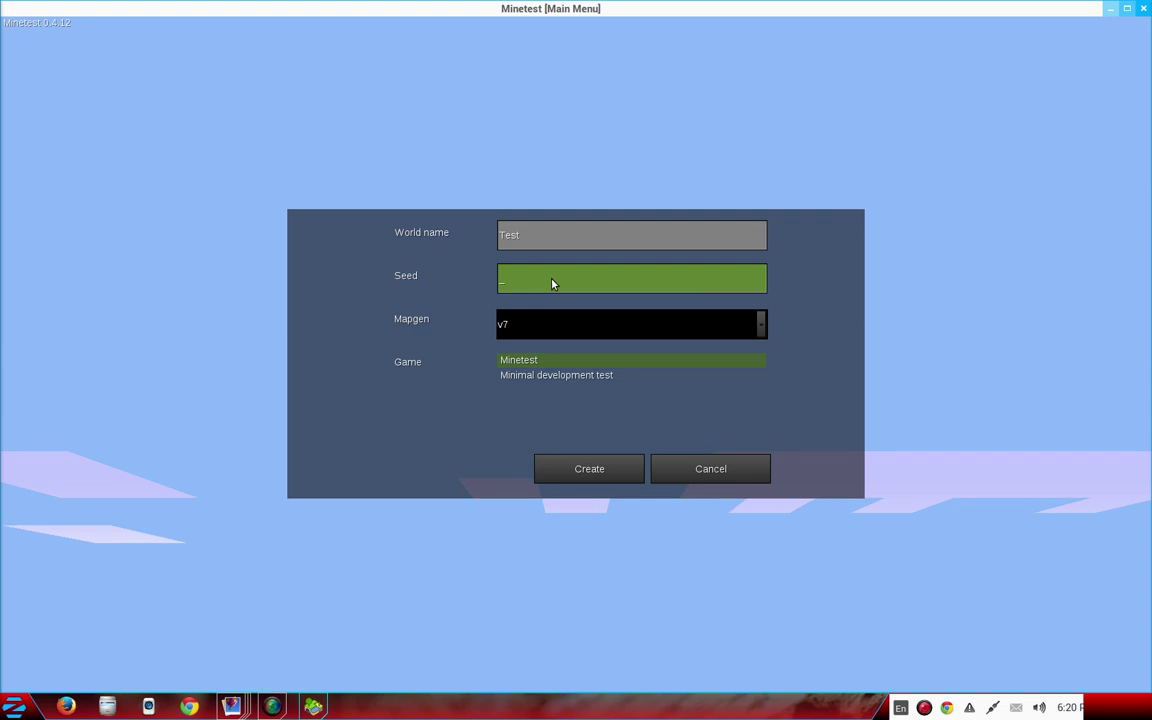
Enter "Test NOT REAL!" as the seed of the new world
{"action": "type", "text": "Test "}
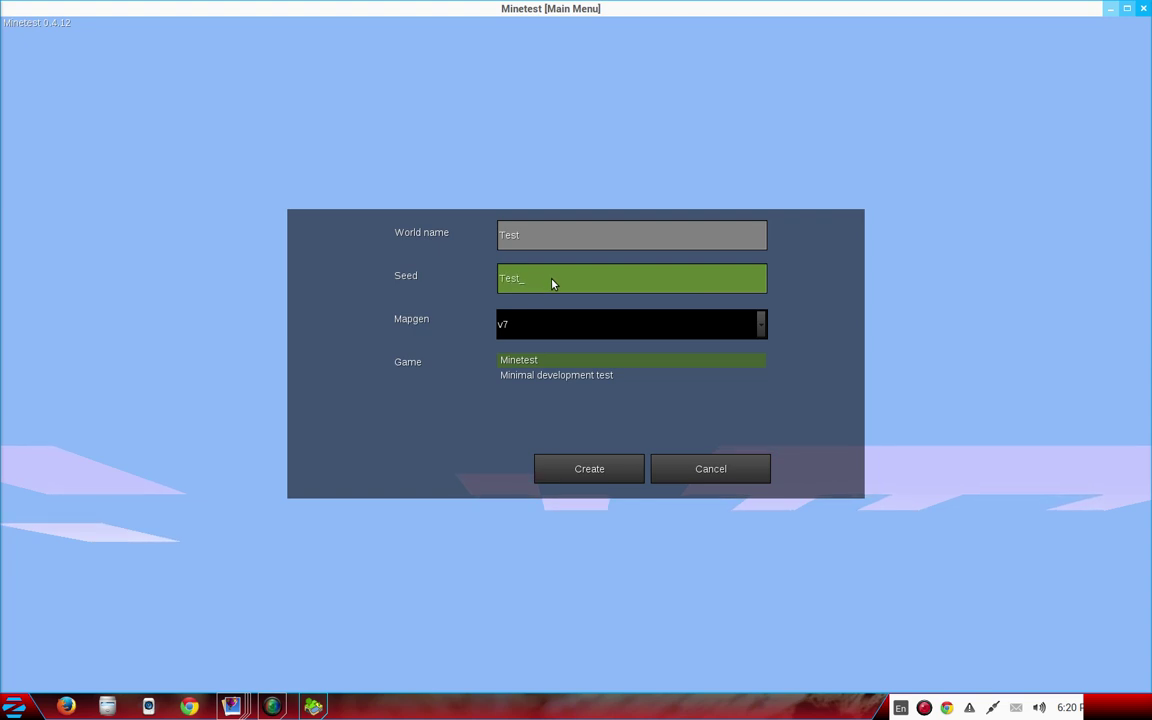
{"action": "type", "text": "N"}
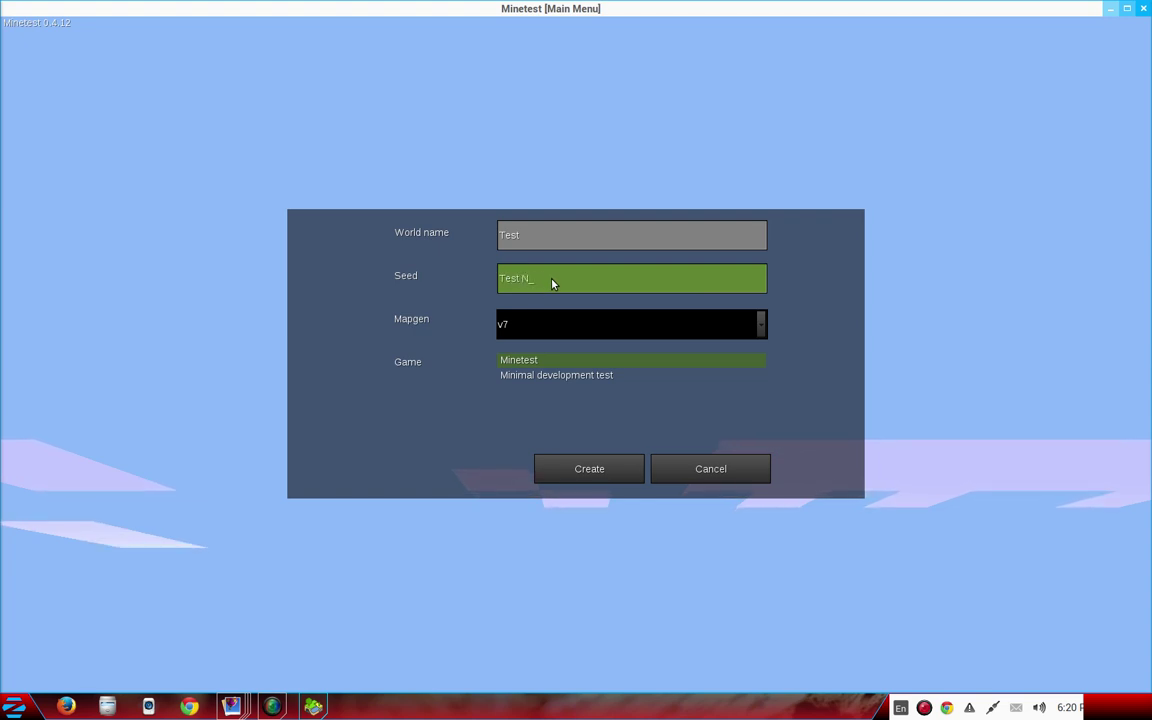
{"action": "type", "text": "OT REAL!"}
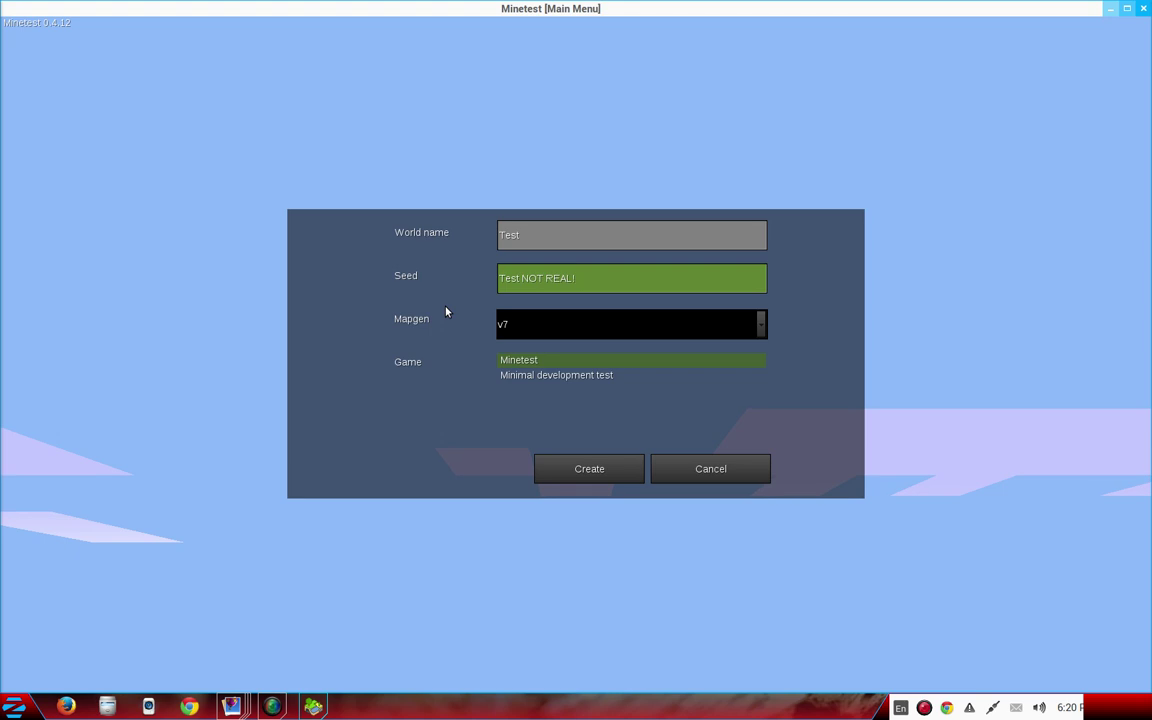
Switch the new world's map generator to v5 and back to v7
{"action": "left_click", "coordinate": [610, 327]}
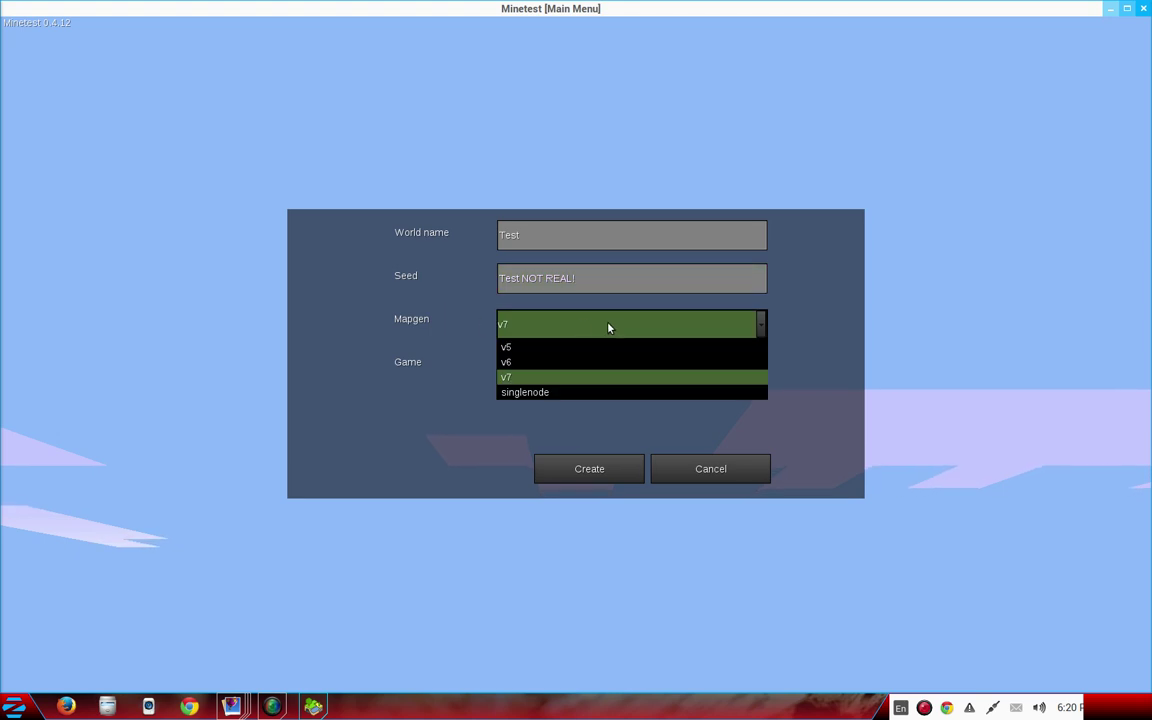
{"action": "left_click", "coordinate": [591, 346]}
{"action": "left_click", "coordinate": [581, 327]}
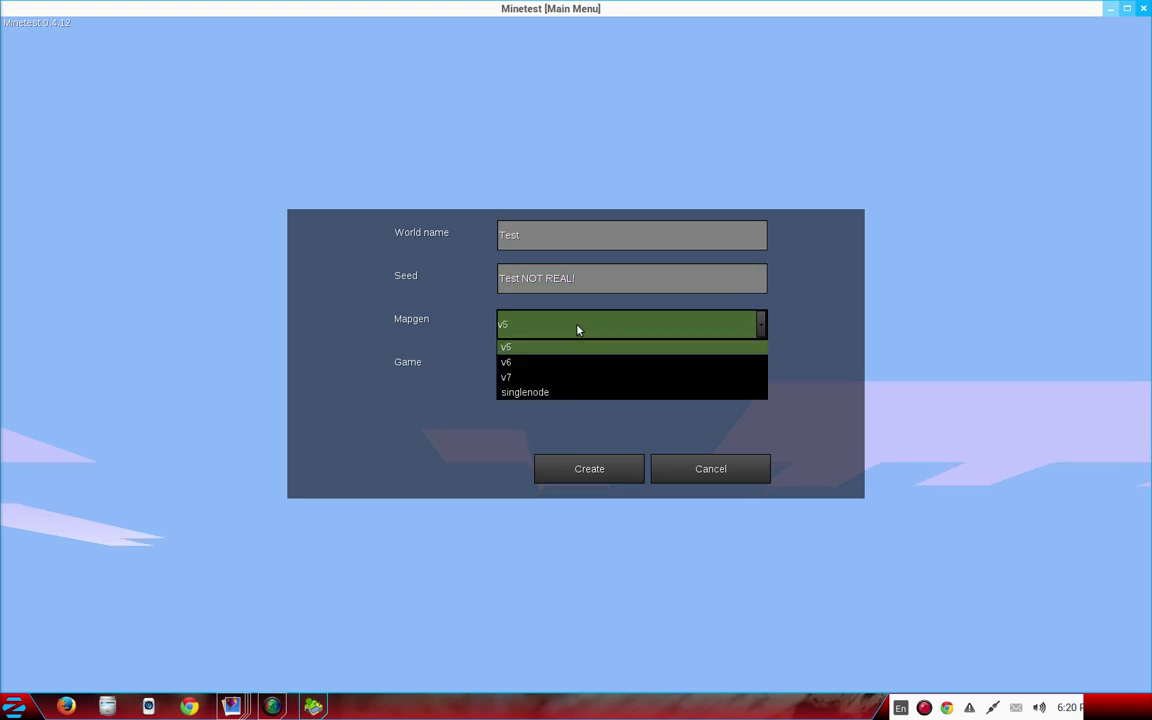
{"action": "left_click", "coordinate": [562, 376]}
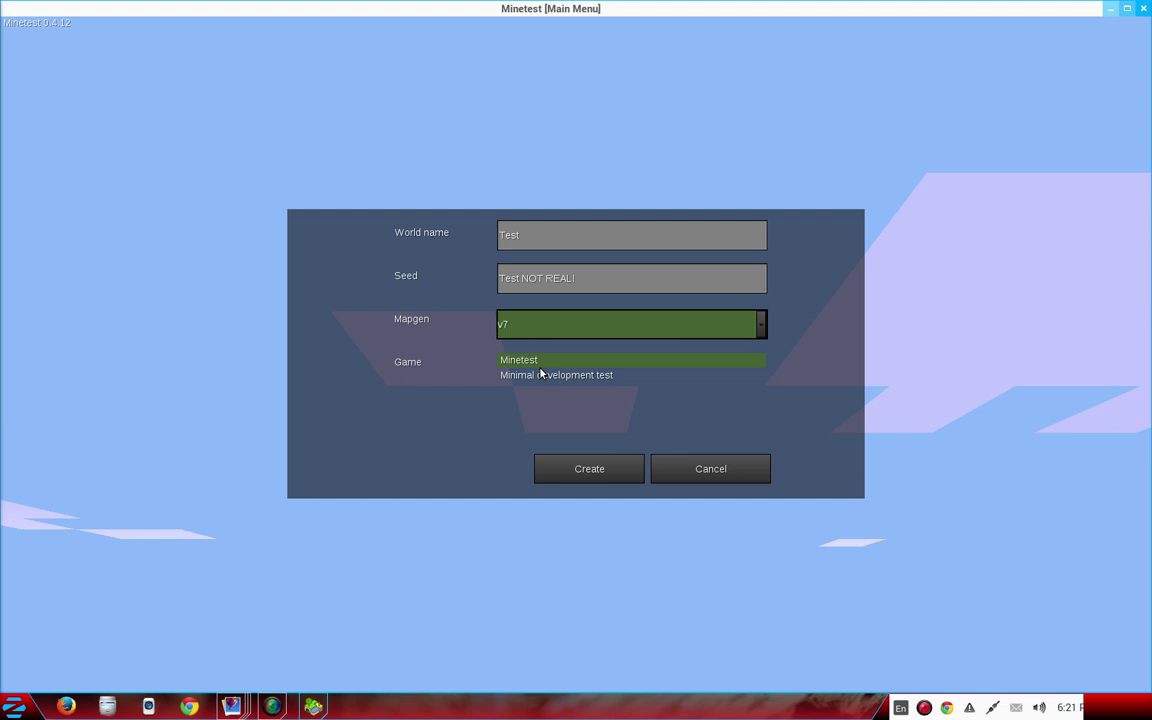
Try Minimal development test as the new world's game and return the selection to Minetest
{"action": "left_click", "coordinate": [399, 373]}
{"action": "left_click", "coordinate": [507, 375]}
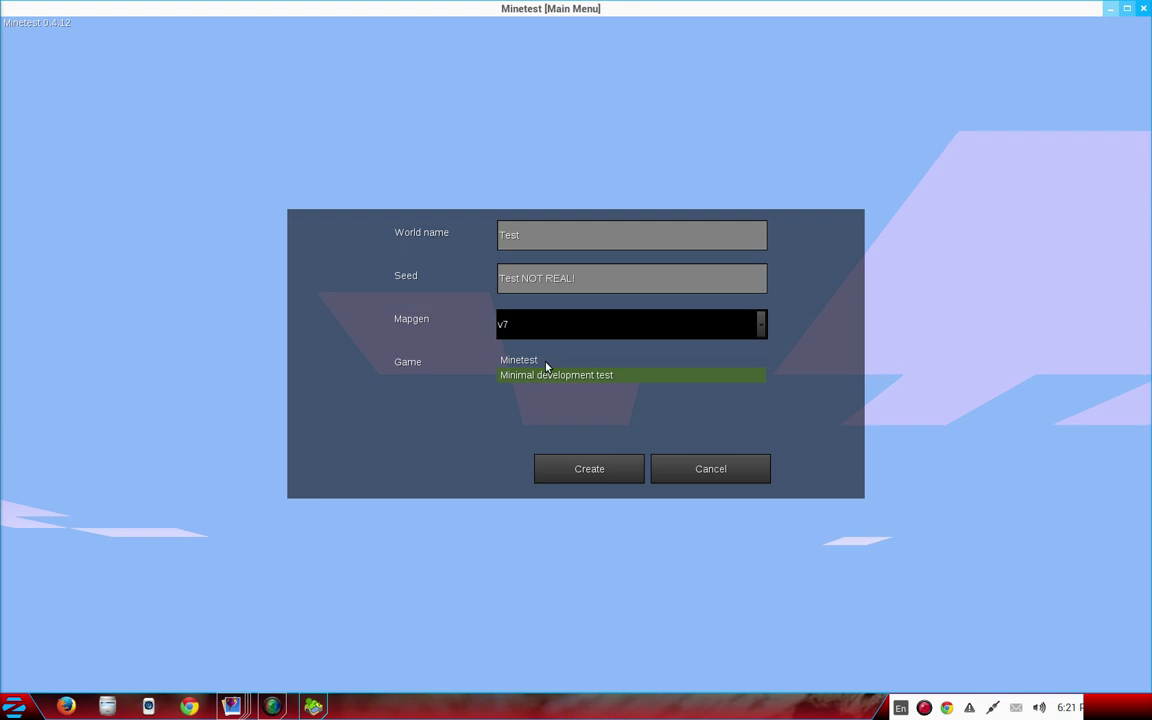
{"action": "left_click", "coordinate": [543, 361]}
{"action": "left_click", "coordinate": [547, 375]}
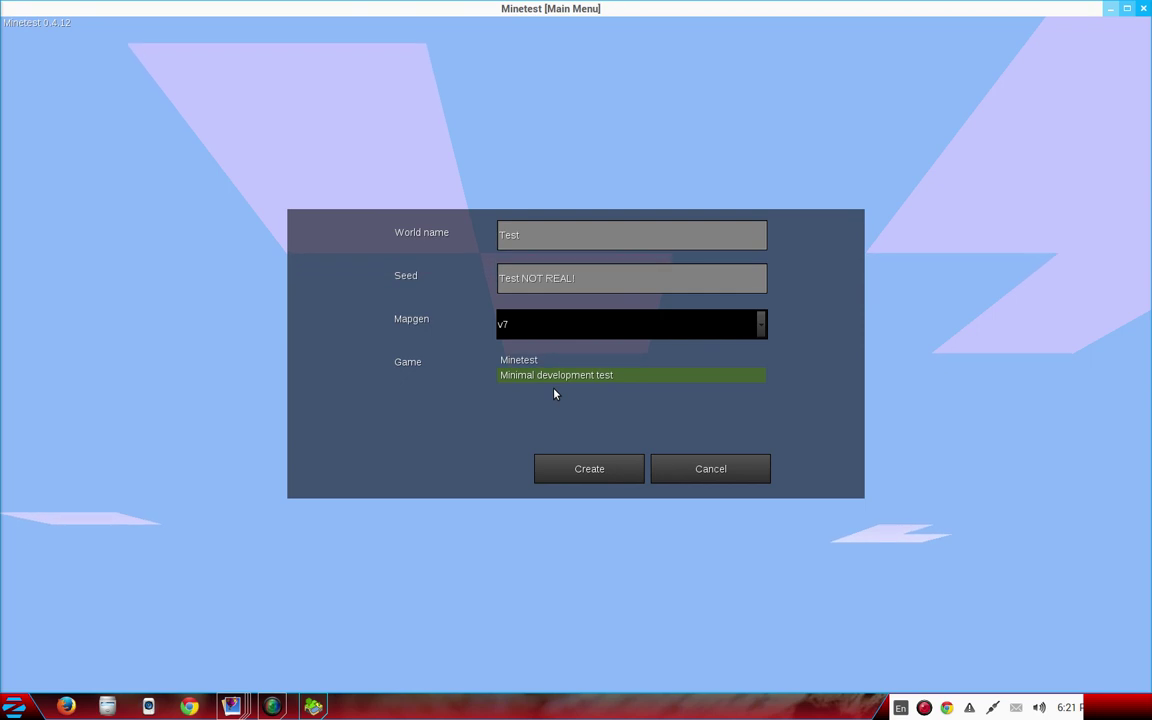
{"action": "left_click", "coordinate": [515, 363]}
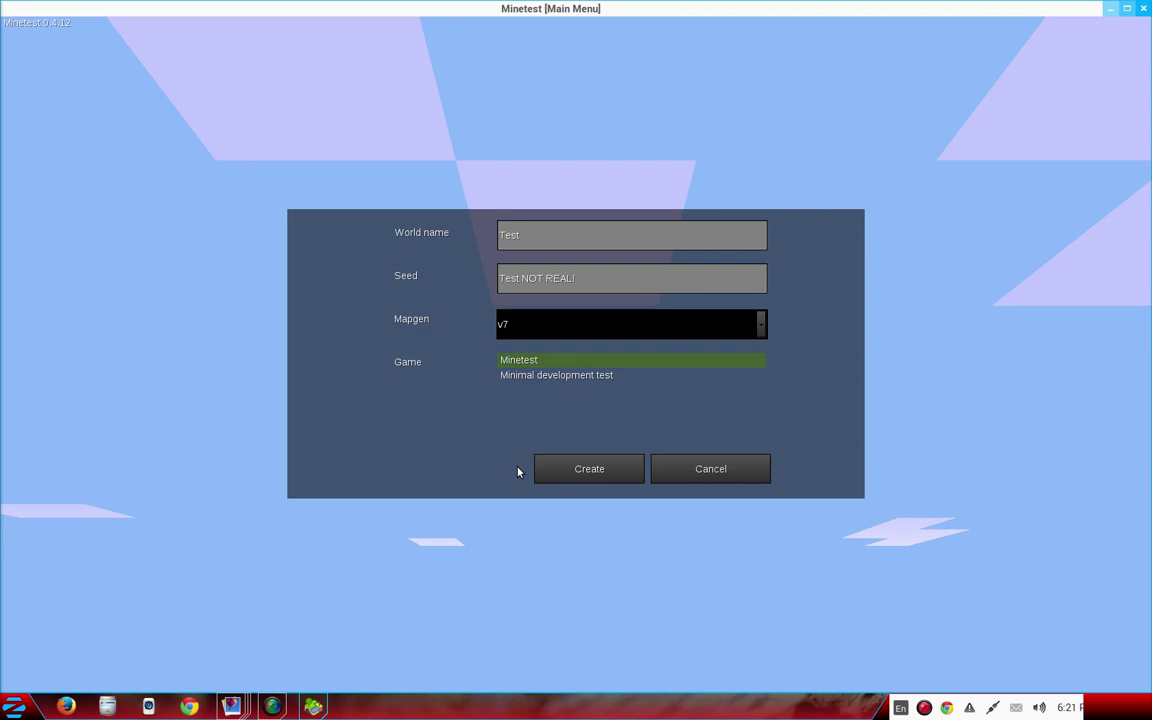
Create the Test world and select it in the server's world list
{"action": "left_click", "coordinate": [575, 471]}
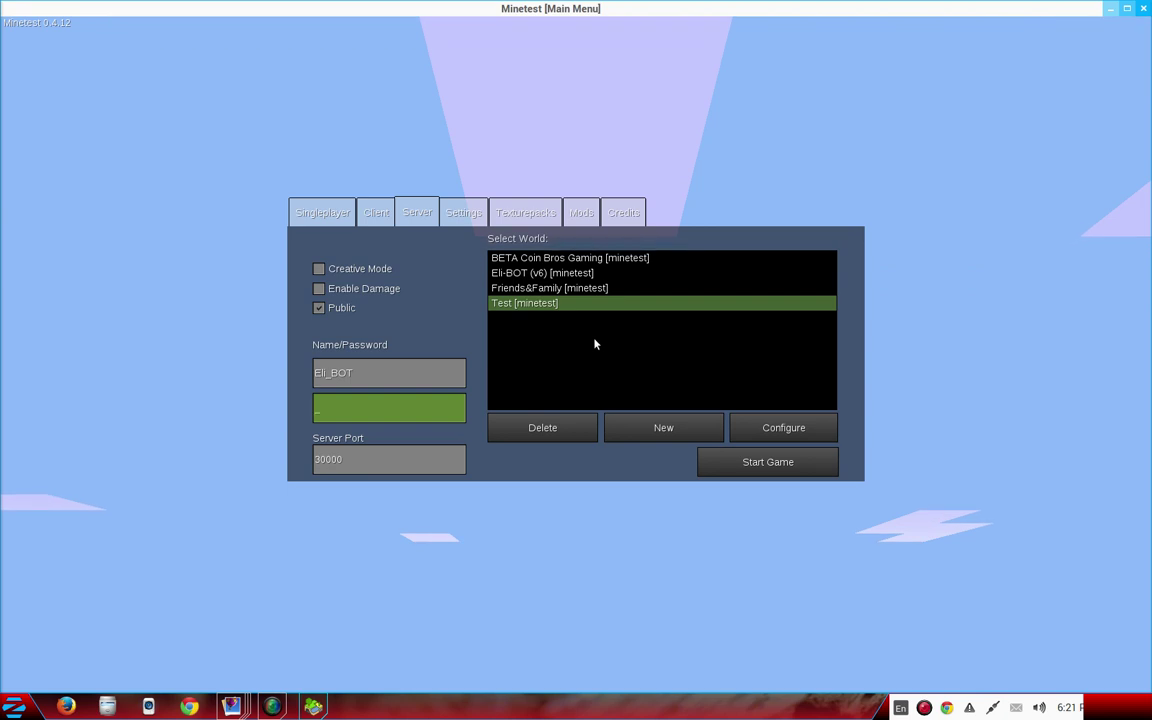
{"action": "left_click", "coordinate": [535, 305]}
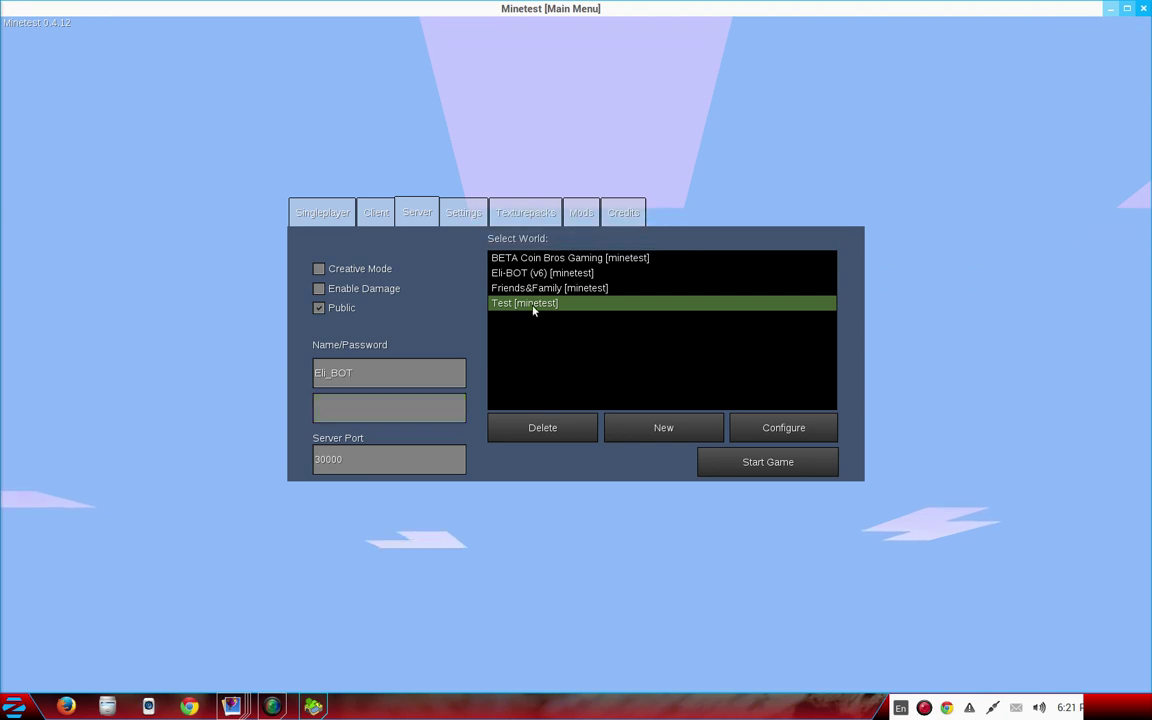
Enable both Creative Mode and damage for the server
{"action": "left_click", "coordinate": [320, 270]}
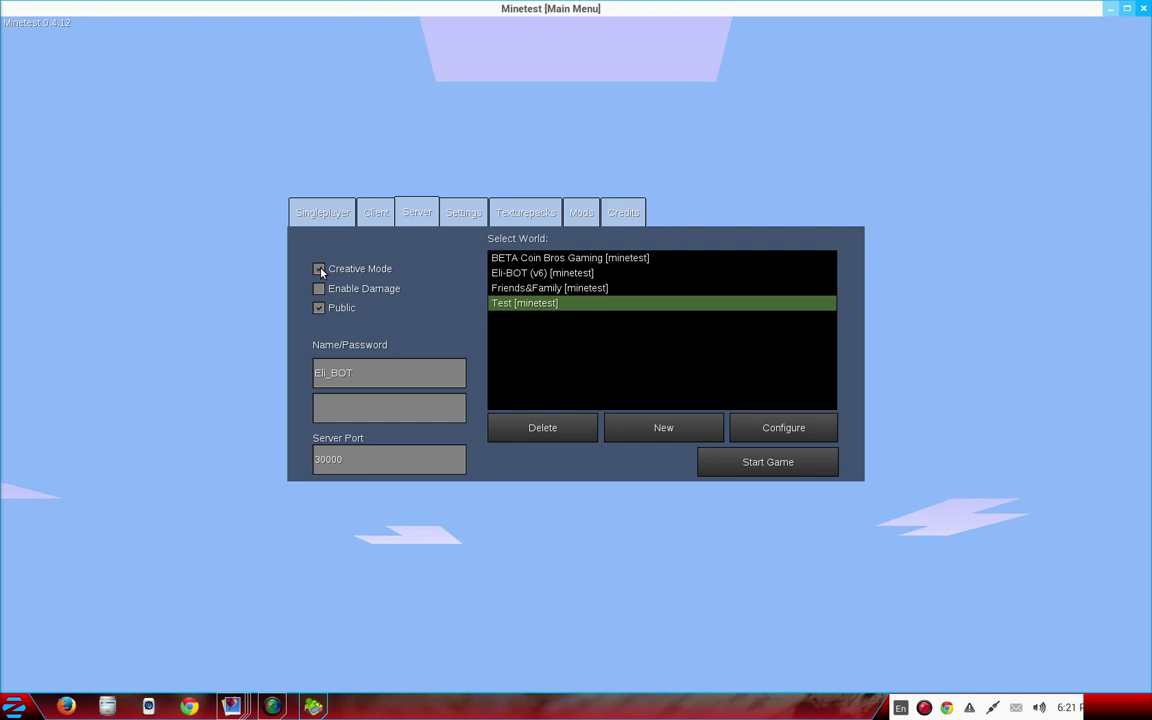
{"action": "left_click", "coordinate": [321, 291]}
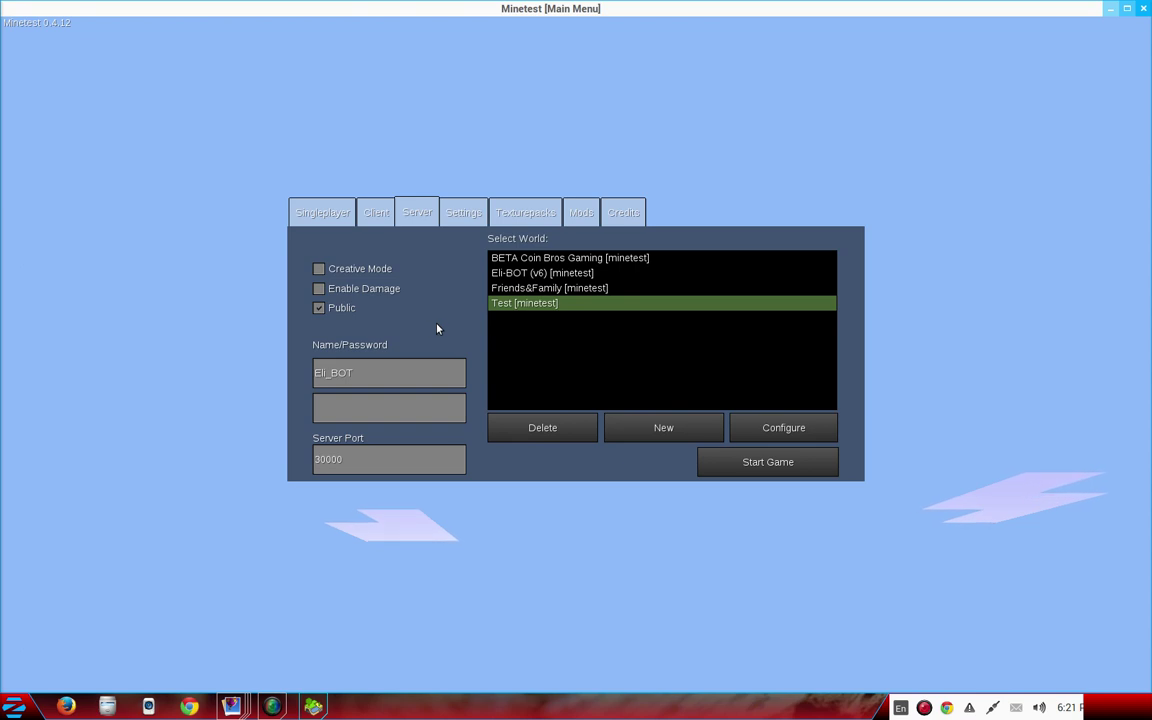
{"action": "left_click", "coordinate": [319, 269]}
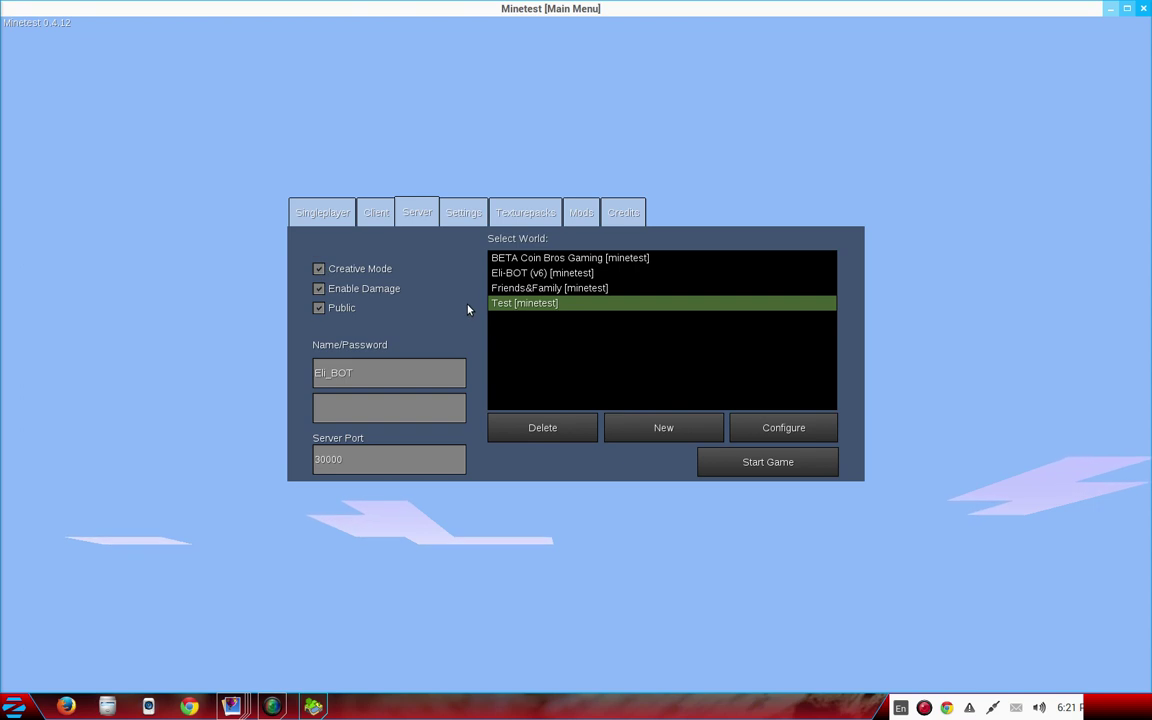
Switch the server's Public option off and back on
{"action": "left_click", "coordinate": [320, 310]}
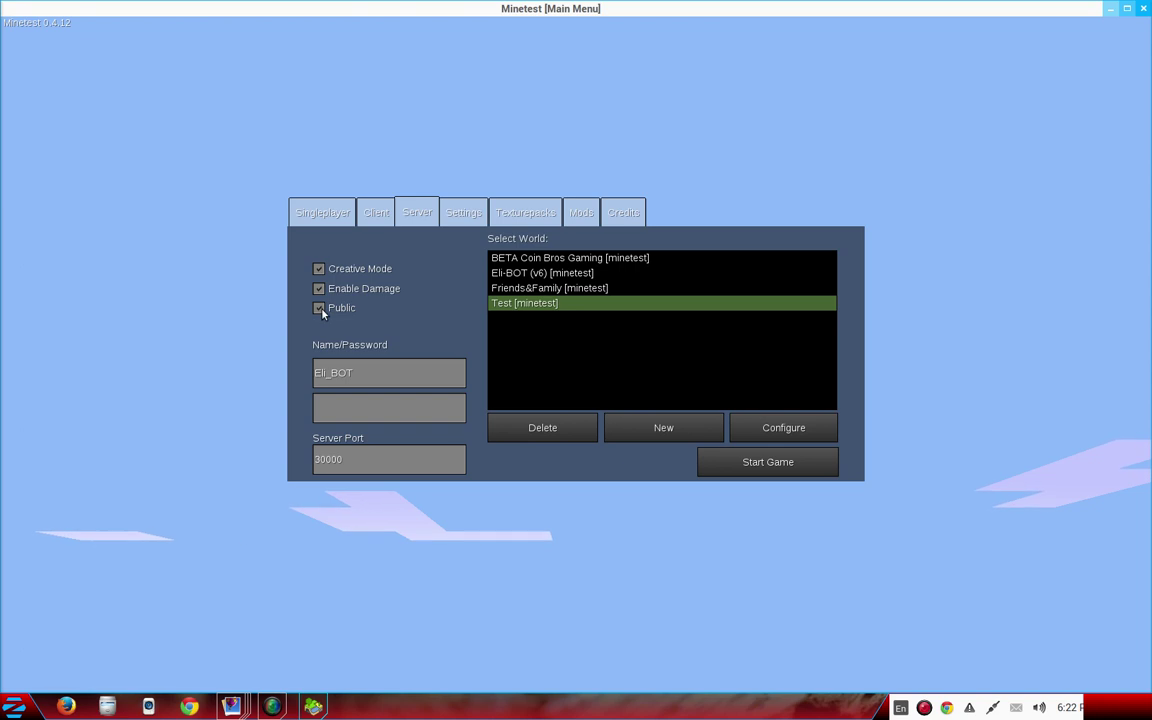
{"action": "left_click", "coordinate": [320, 310]}
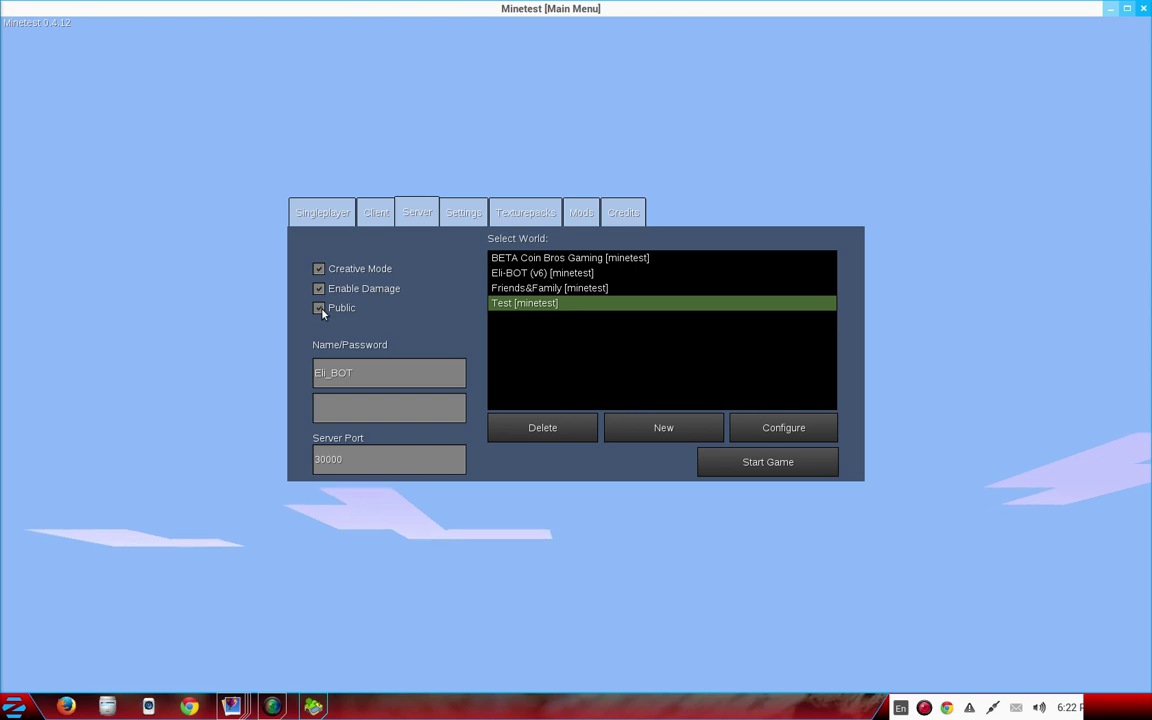
{"action": "left_click", "coordinate": [320, 310]}
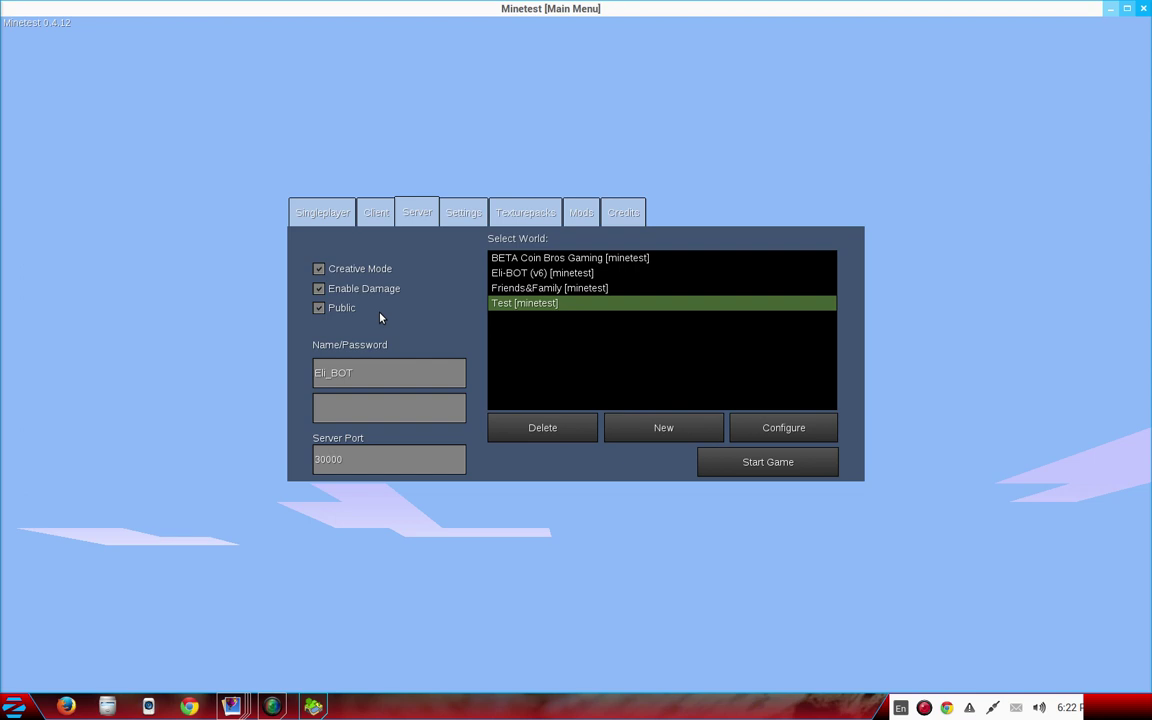
{"action": "left_click", "coordinate": [319, 309]}
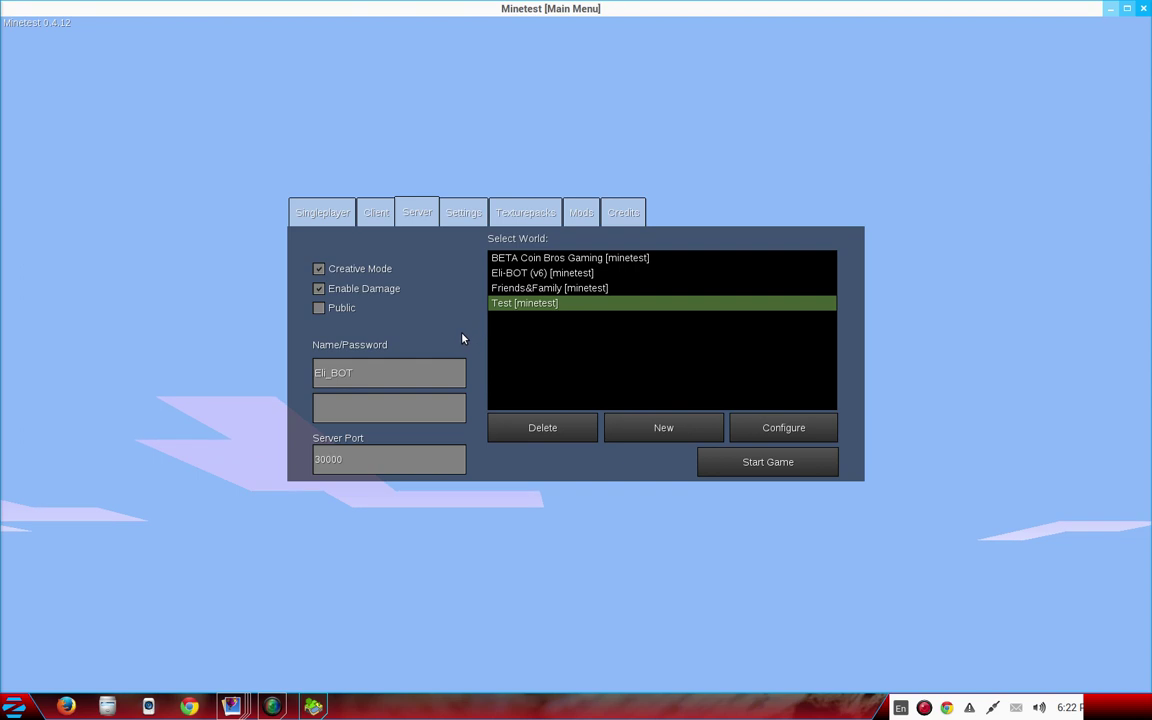
{"action": "left_click", "coordinate": [320, 309]}
{"action": "left_click", "coordinate": [380, 373]}
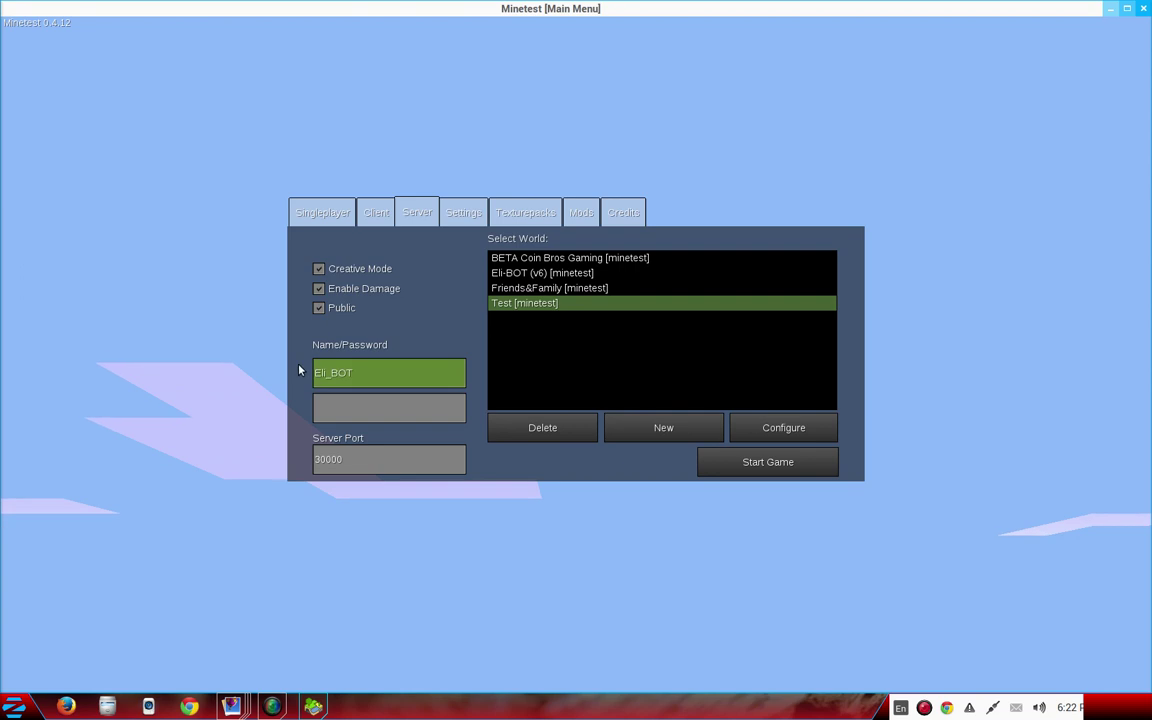
{"action": "left_click", "coordinate": [381, 461]}
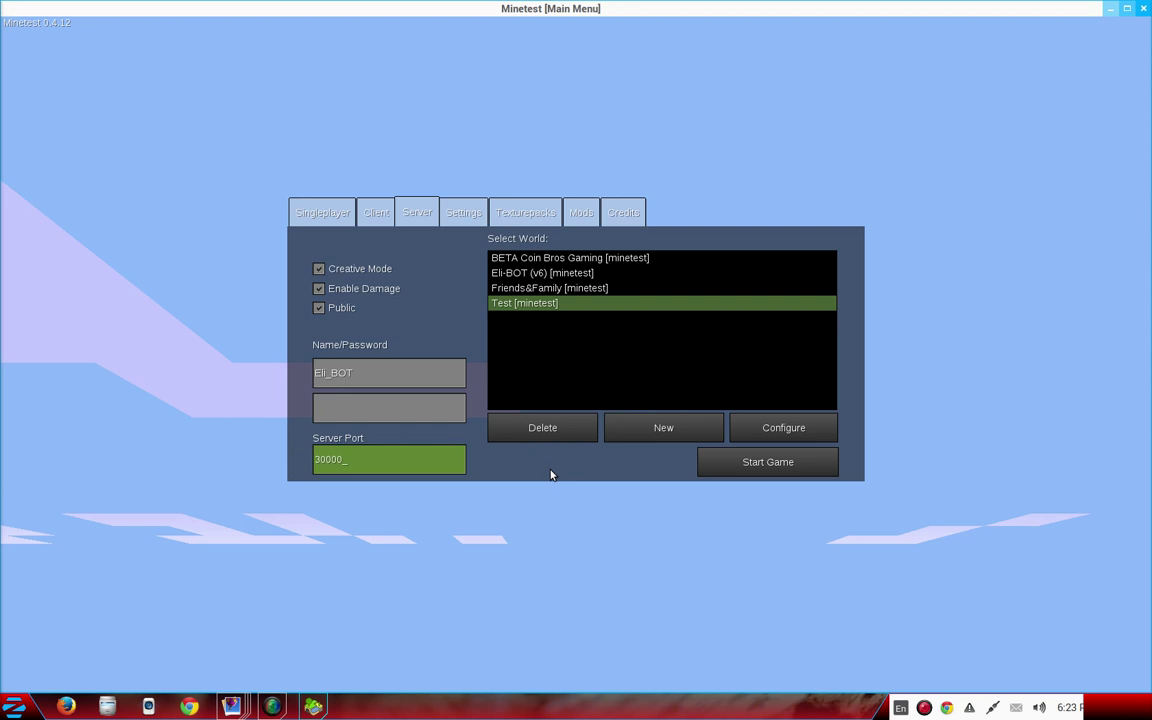
Open the mod configuration of the Test world and look through its mod list
{"action": "left_click", "coordinate": [606, 304]}
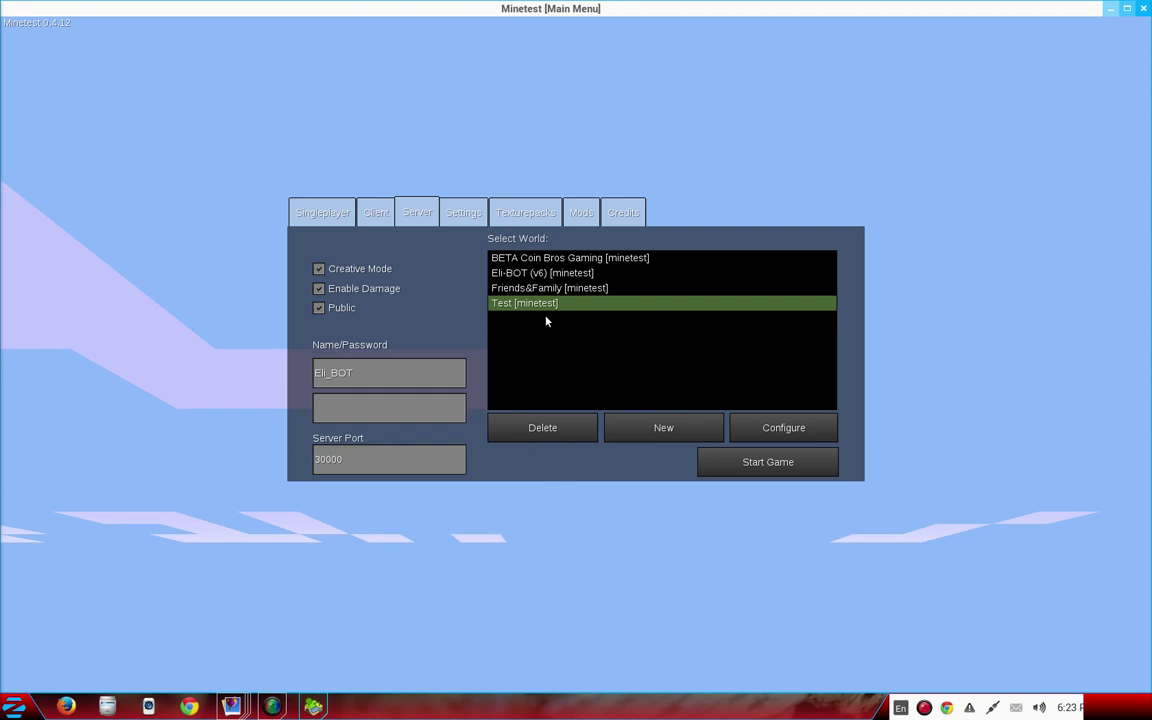
{"action": "left_click", "coordinate": [788, 438]}
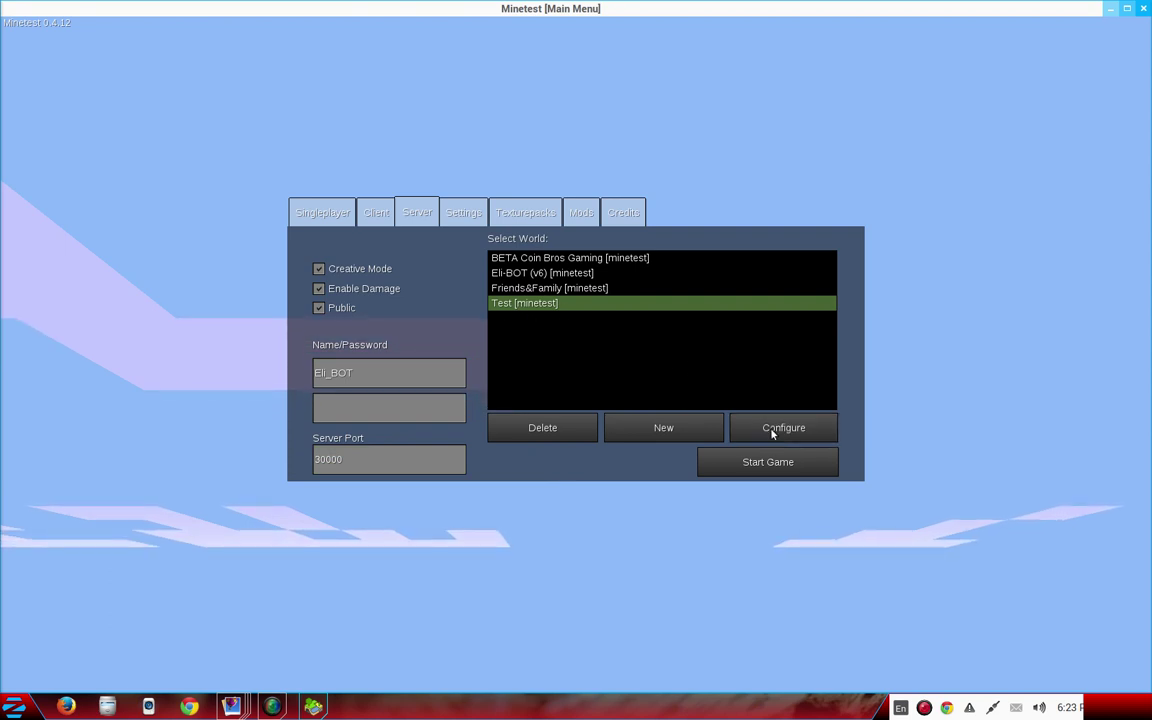
{"action": "left_click", "coordinate": [770, 430]}
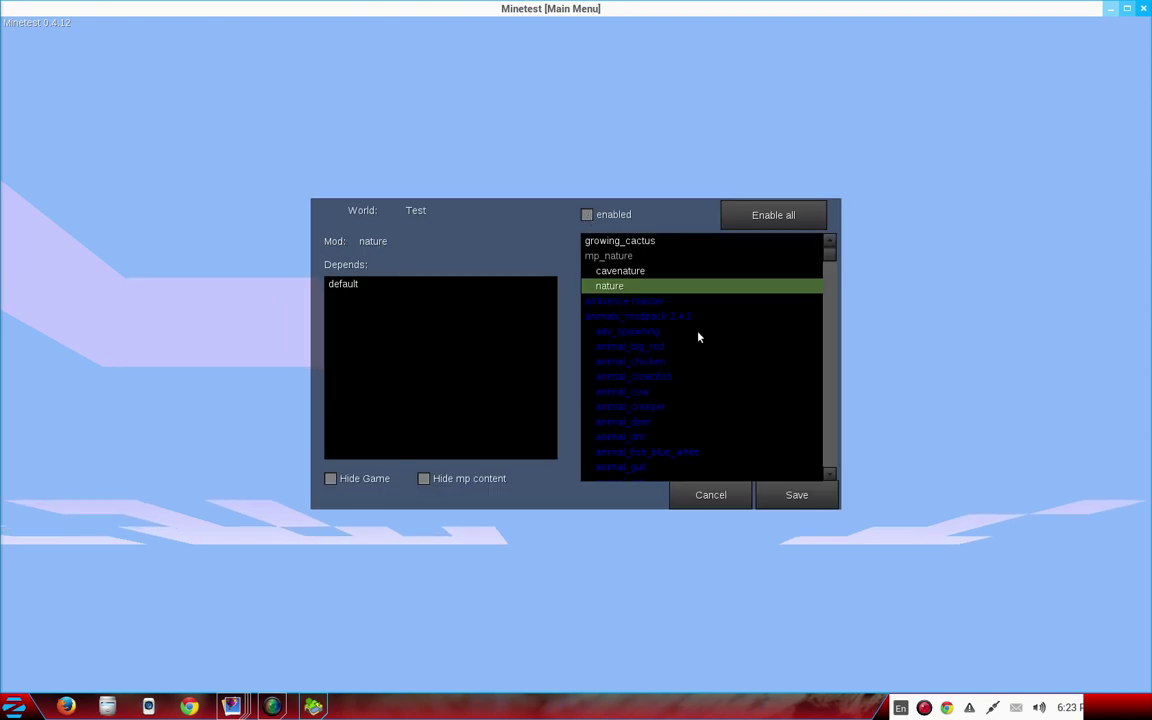
{"action": "scroll", "coordinate": [712, 342], "scroll_direction": "down", "scroll_amount": 10}
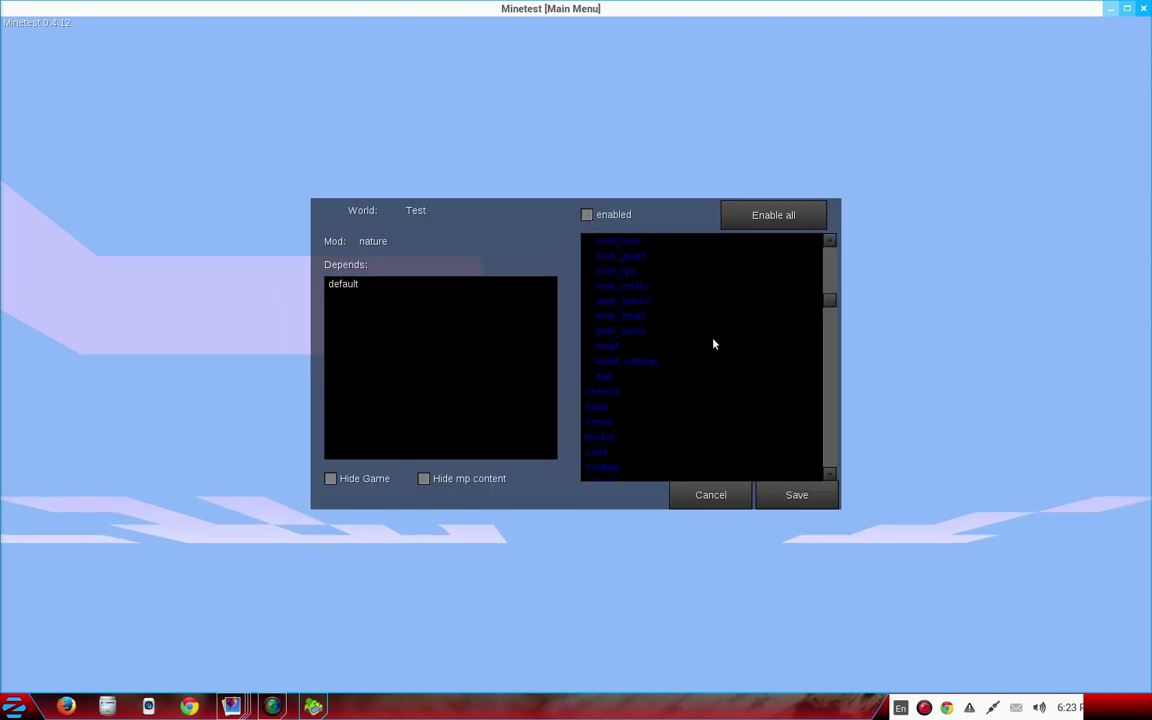
{"action": "scroll", "coordinate": [712, 340], "scroll_direction": "up", "scroll_amount": 10}
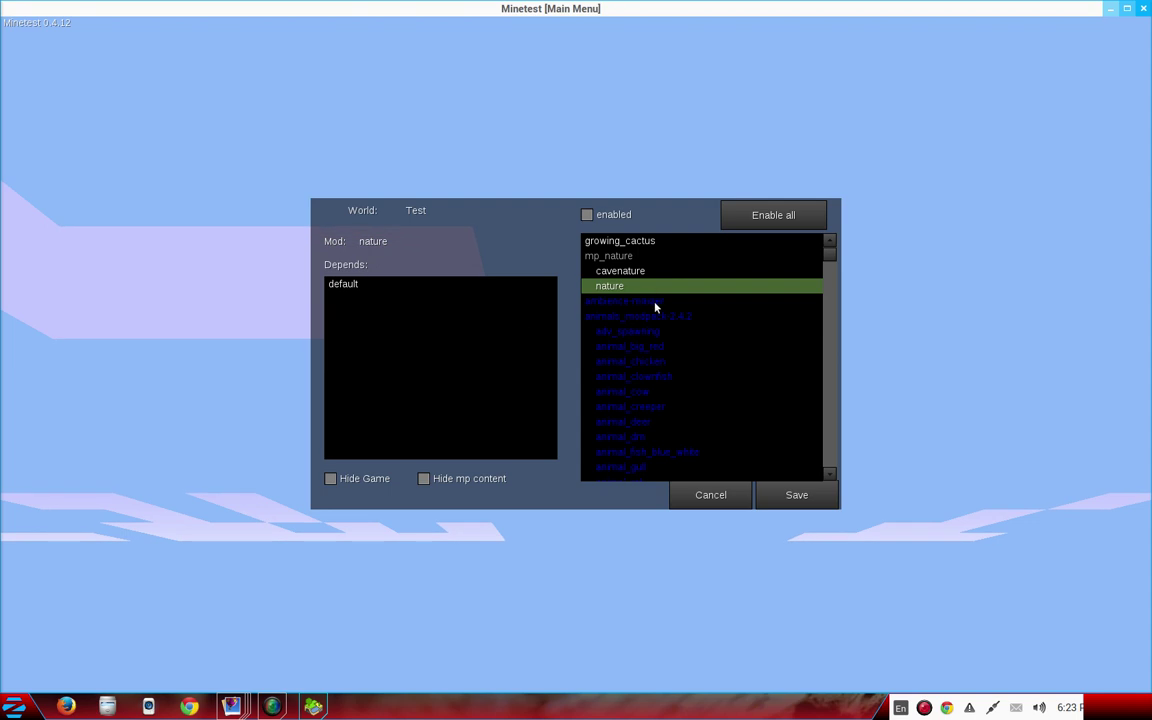
Examine the dependencies of listed mods such as animal_big_red, ambience-master and nature
{"action": "left_click", "coordinate": [657, 303]}
{"action": "left_click", "coordinate": [663, 315]}
{"action": "left_click", "coordinate": [676, 330]}
{"action": "left_click", "coordinate": [684, 346]}
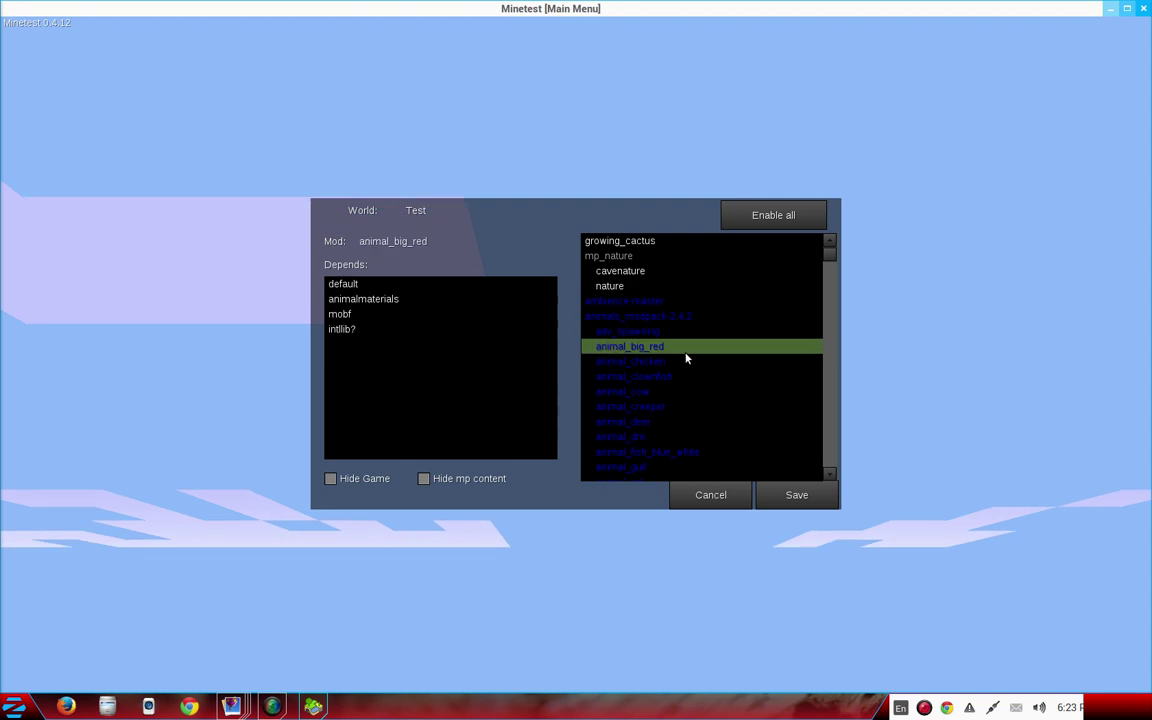
{"action": "left_click", "coordinate": [688, 315]}
{"action": "left_click", "coordinate": [686, 301]}
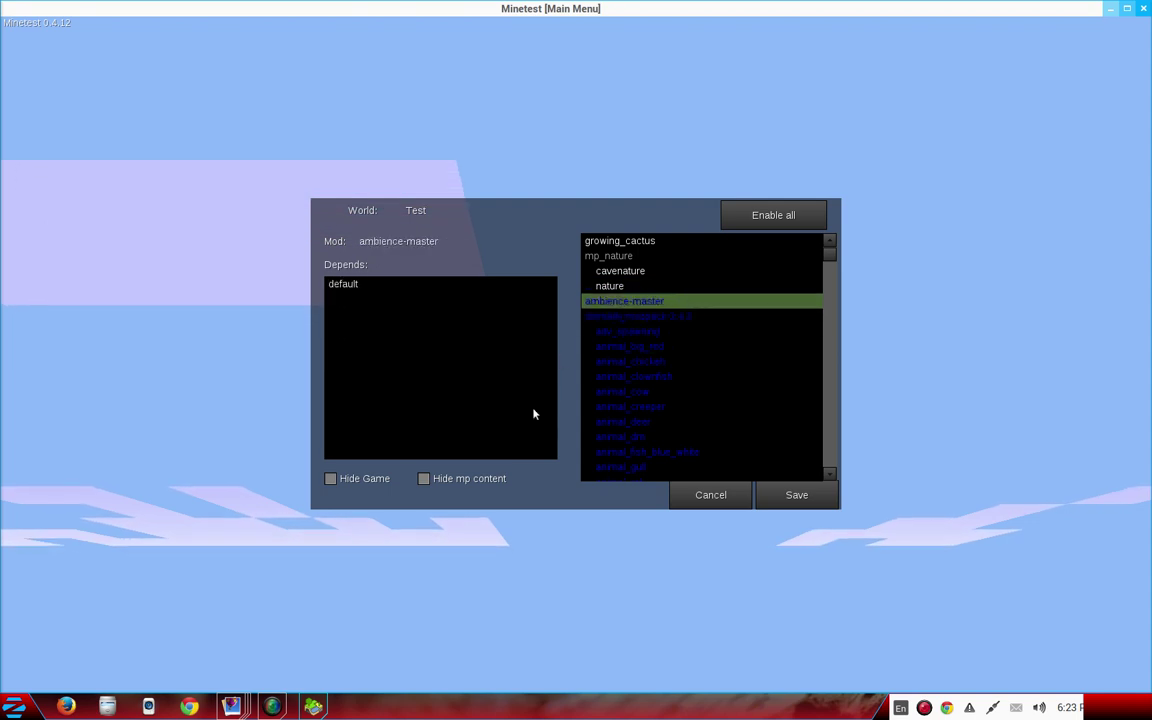
{"action": "left_click", "coordinate": [663, 288]}
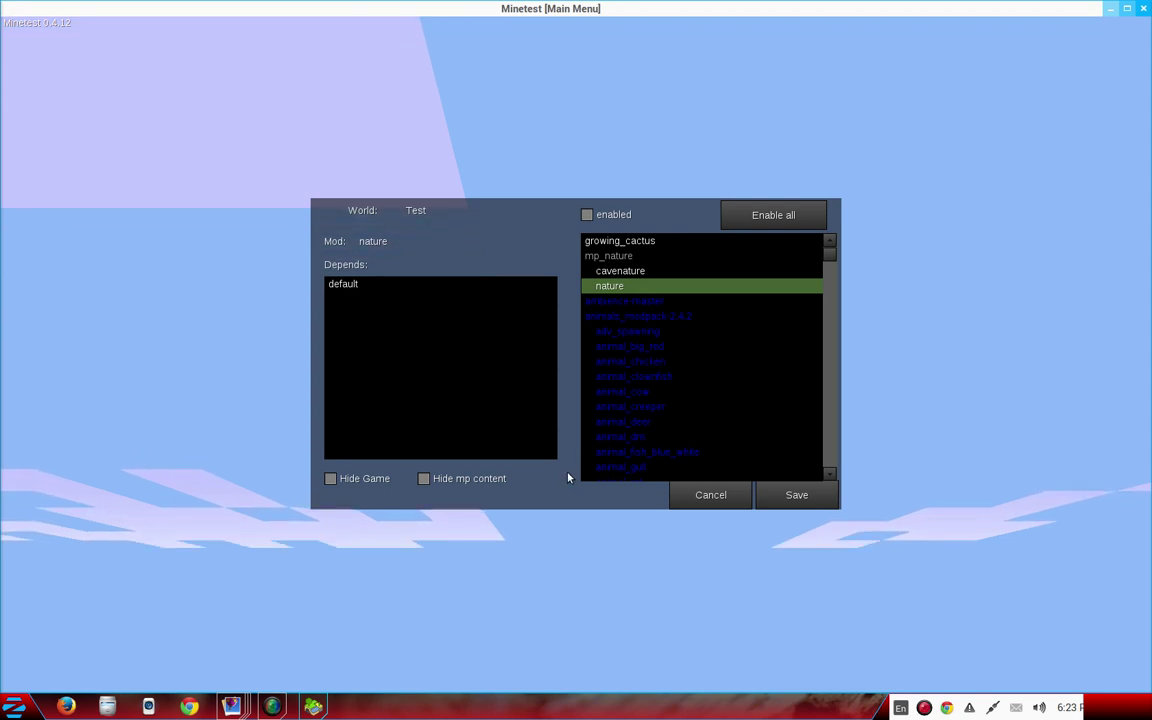
Try the Hide Game and Hide mp content filters separately and together, and turn both off again
{"action": "left_click", "coordinate": [330, 478]}
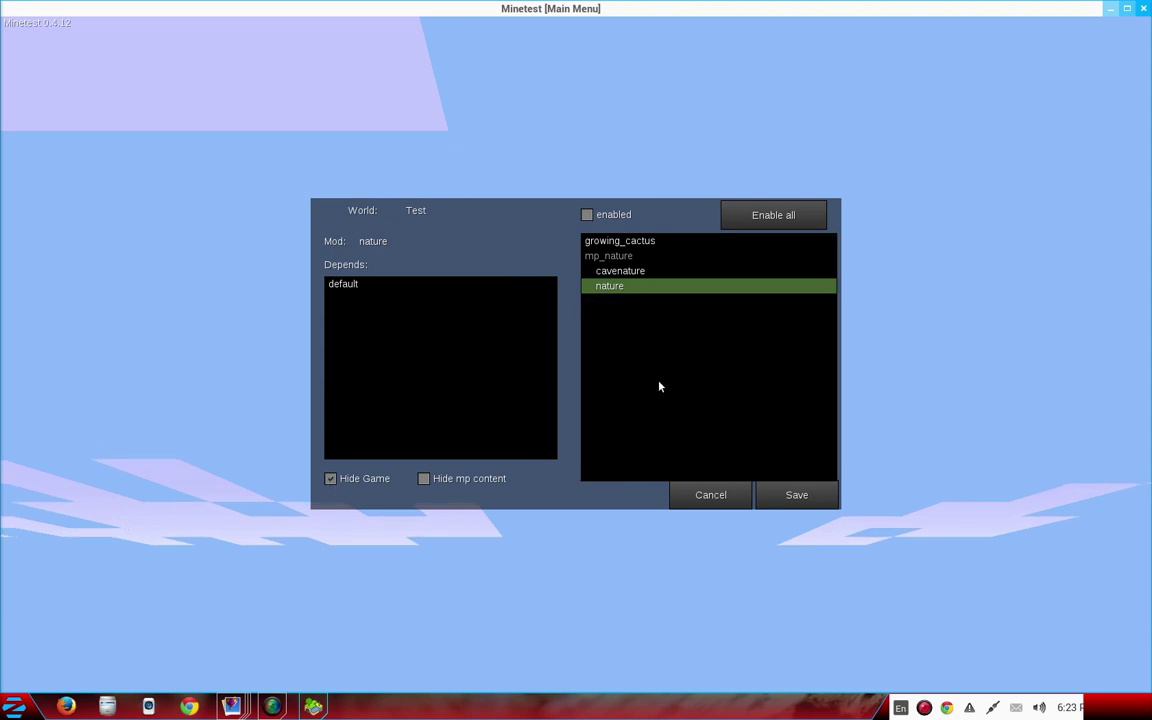
{"action": "left_click", "coordinate": [330, 478]}
{"action": "left_click", "coordinate": [424, 479]}
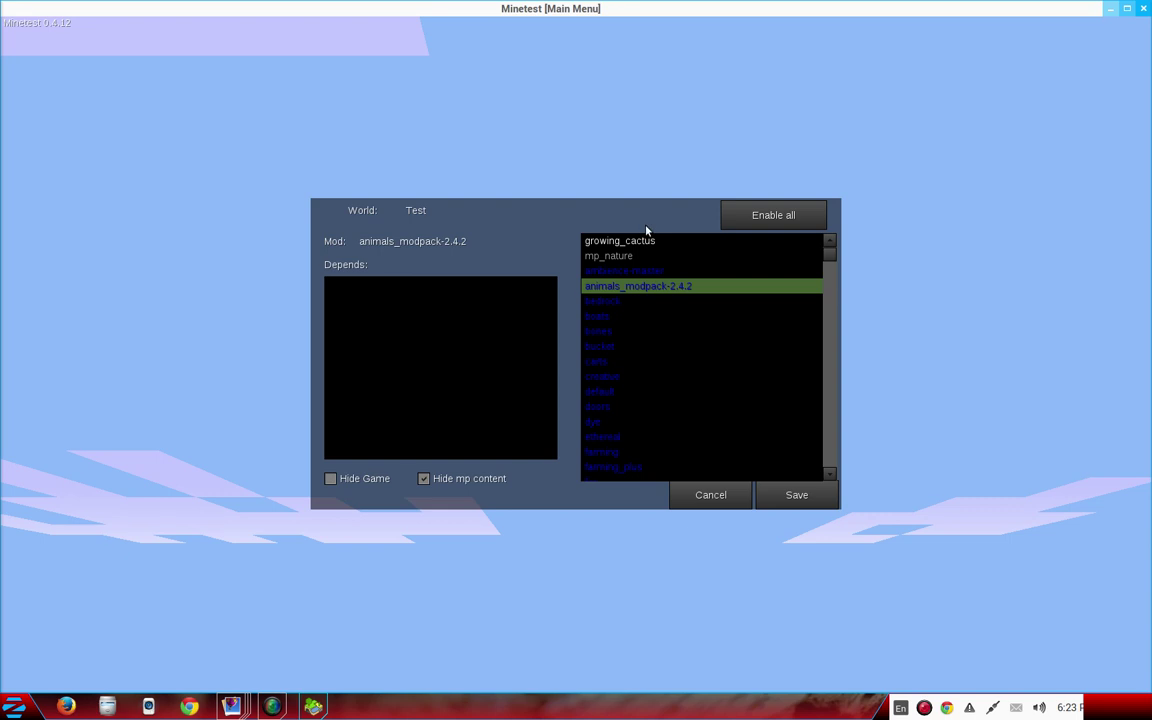
{"action": "left_click", "coordinate": [424, 479]}
{"action": "left_click", "coordinate": [330, 478]}
{"action": "left_click", "coordinate": [436, 484]}
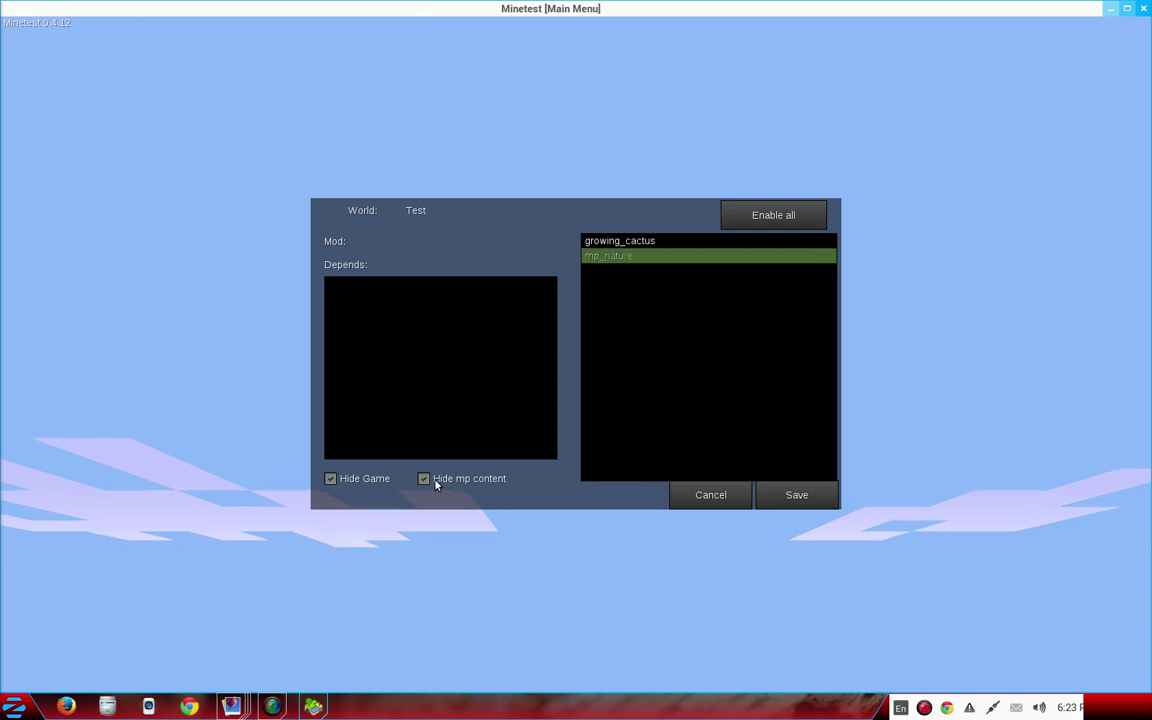
{"action": "left_click", "coordinate": [436, 484]}
{"action": "left_click", "coordinate": [334, 481]}
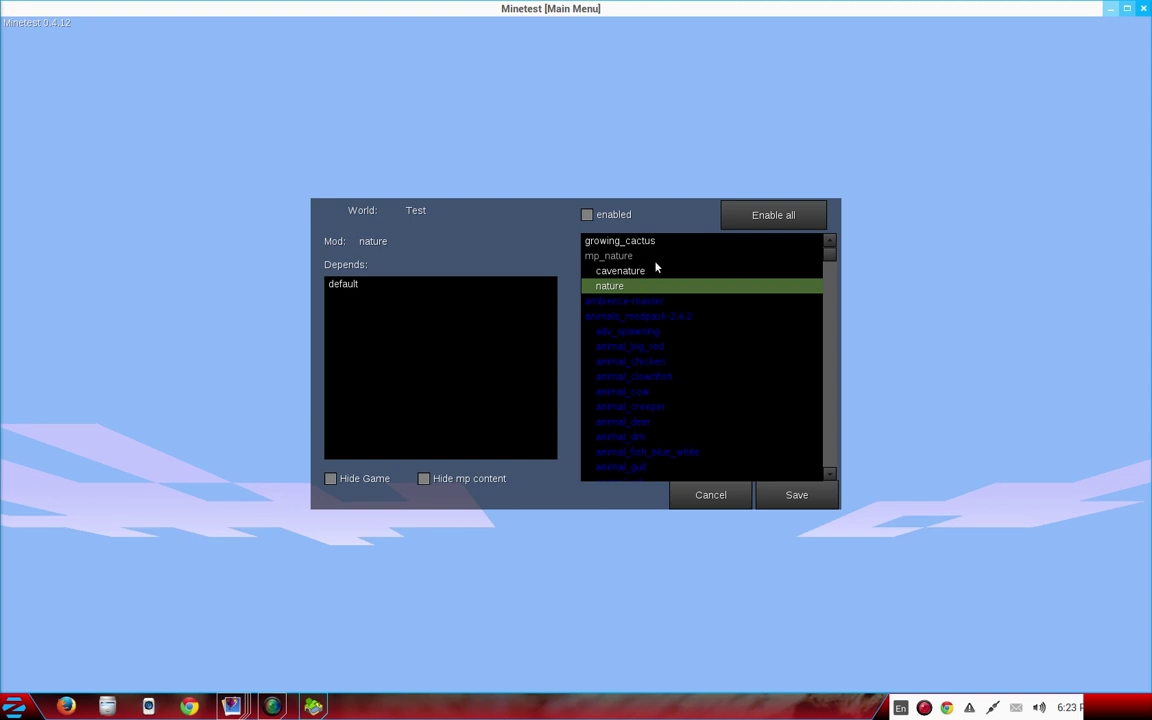
Enable the nature, growing_cactus and cavenature mods for the Test world
{"action": "left_click", "coordinate": [612, 218]}
{"action": "left_click", "coordinate": [617, 243]}
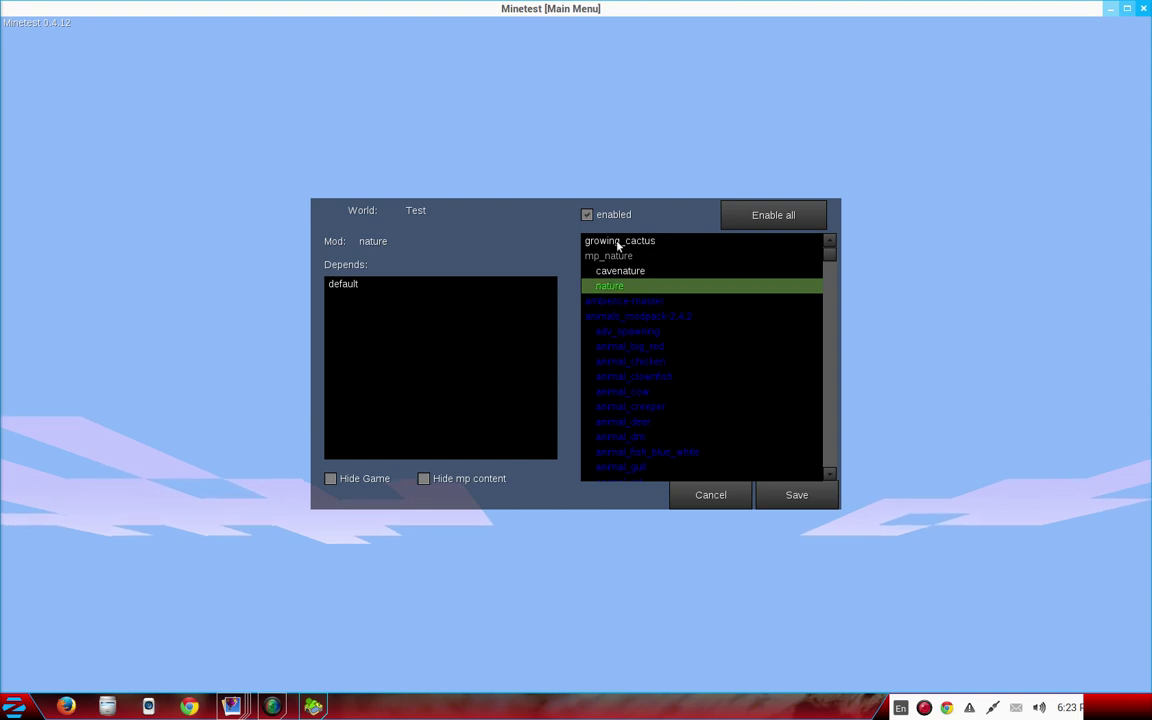
{"action": "left_click", "coordinate": [592, 217]}
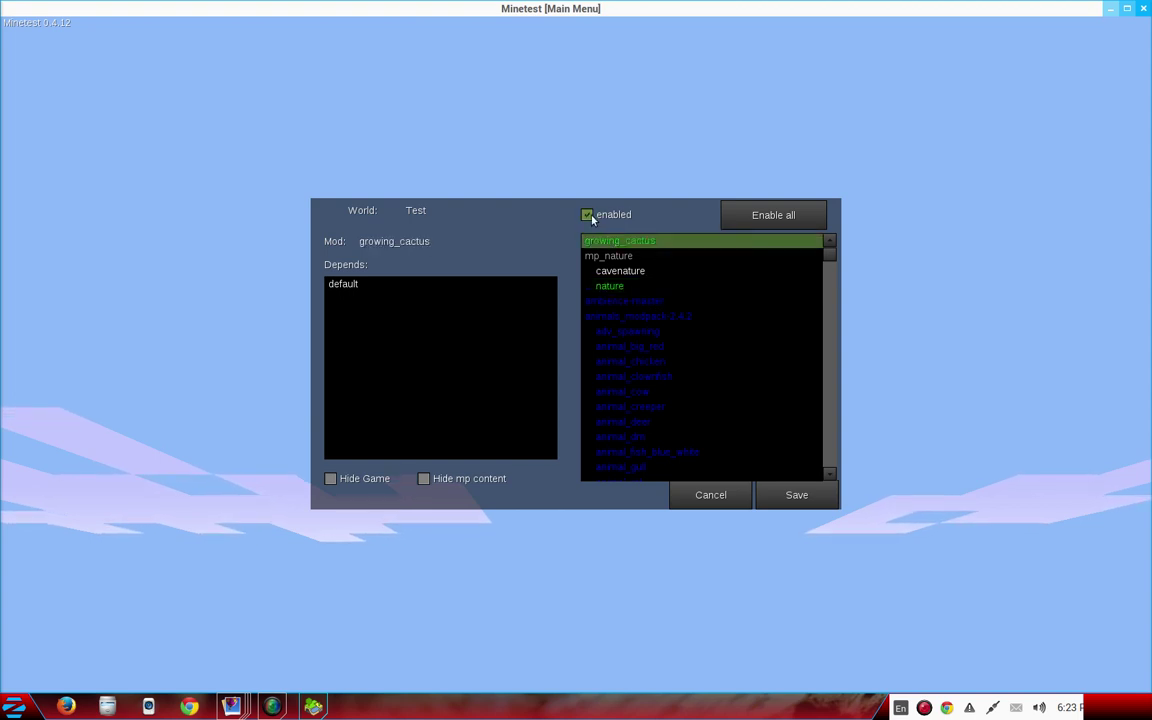
{"action": "left_click", "coordinate": [588, 215]}
{"action": "left_click", "coordinate": [633, 272]}
{"action": "left_click", "coordinate": [588, 216]}
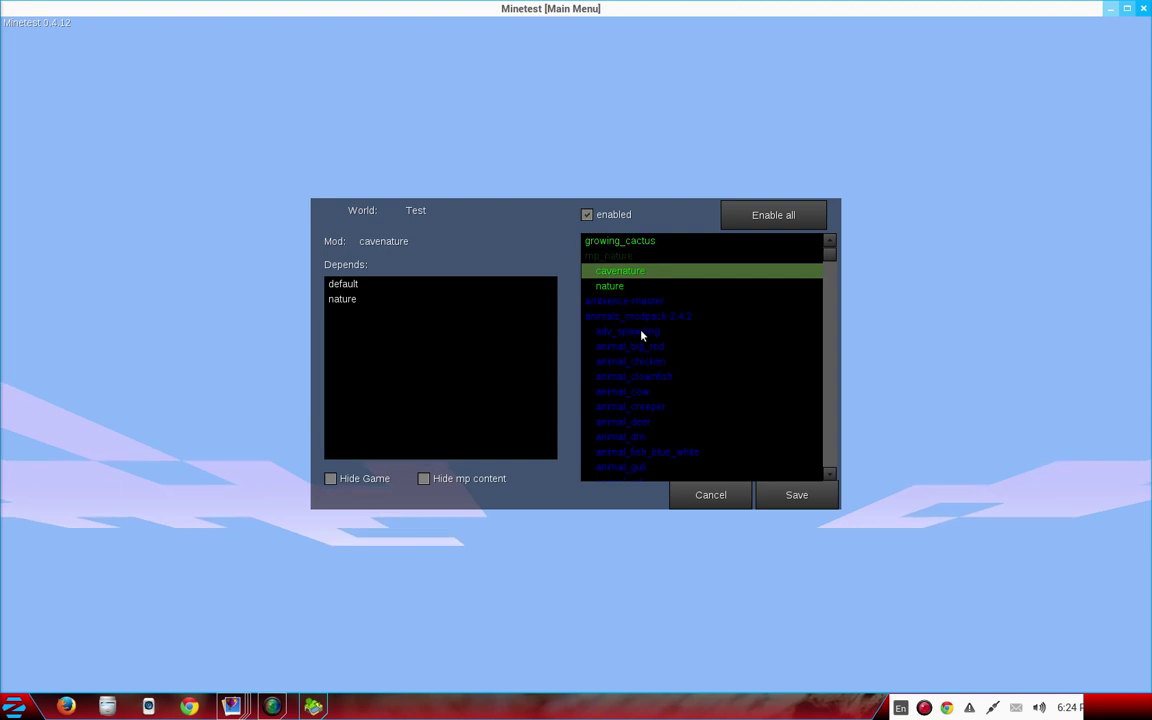
Look through the rest of the mod list and save the Test world's mod configuration
{"action": "left_click", "coordinate": [827, 380]}
{"action": "left_click_drag", "start_coordinate": [827, 380], "coordinate": [826, 498]}
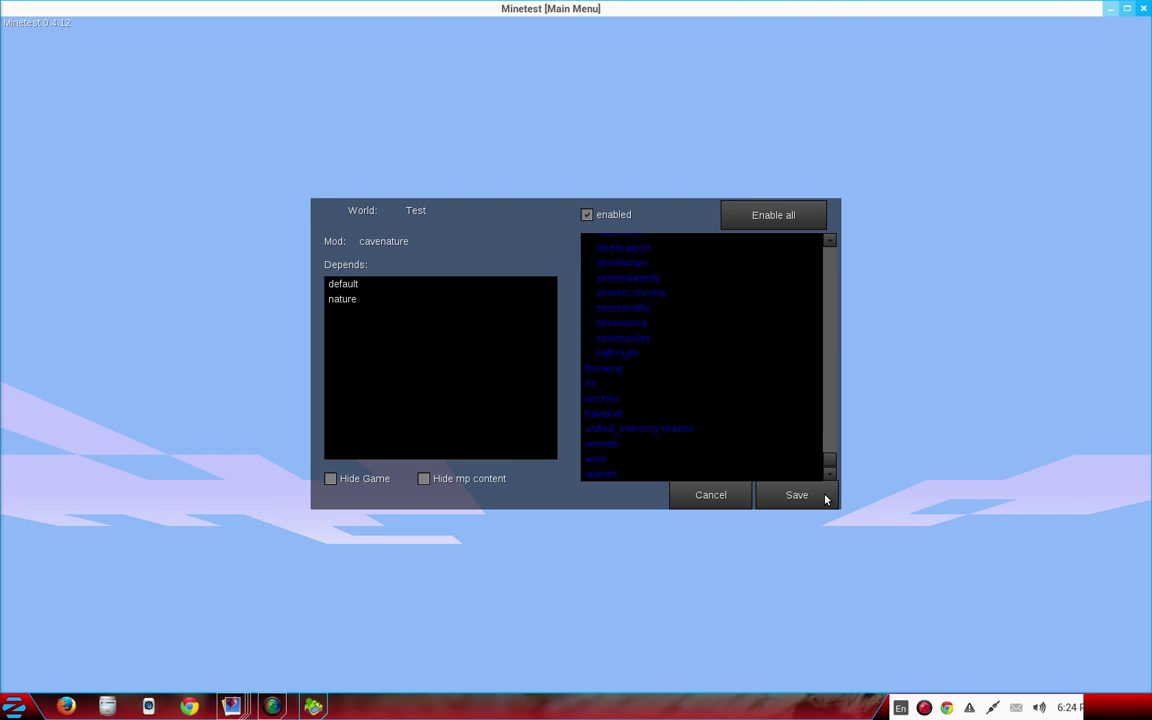
{"action": "scroll", "coordinate": [728, 419], "scroll_direction": "up", "scroll_amount": 3}
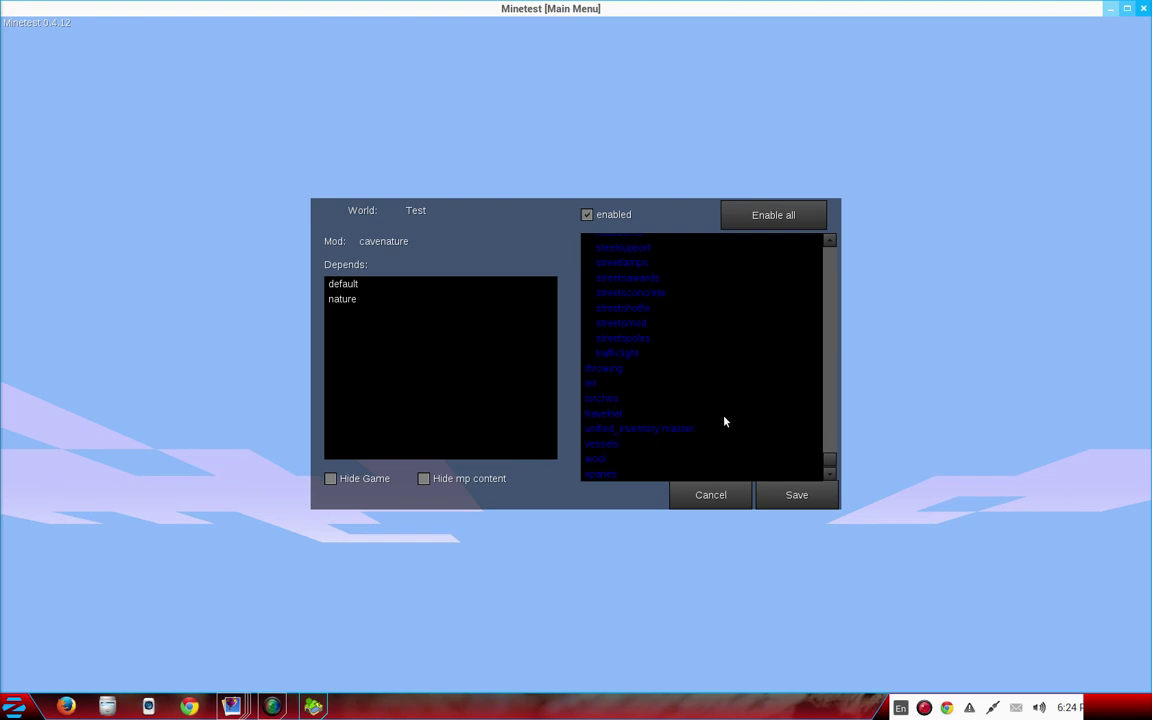
{"action": "scroll", "coordinate": [725, 421], "scroll_direction": "up", "scroll_amount": 8}
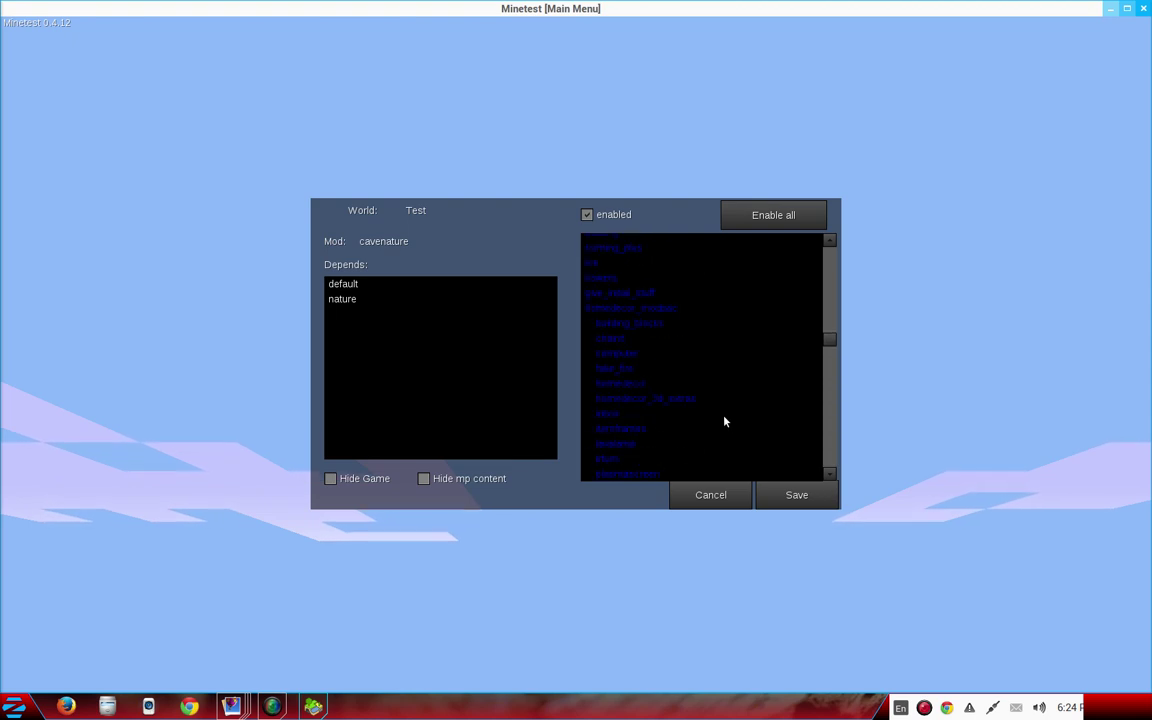
{"action": "scroll", "coordinate": [725, 421], "scroll_direction": "up", "scroll_amount": 5}
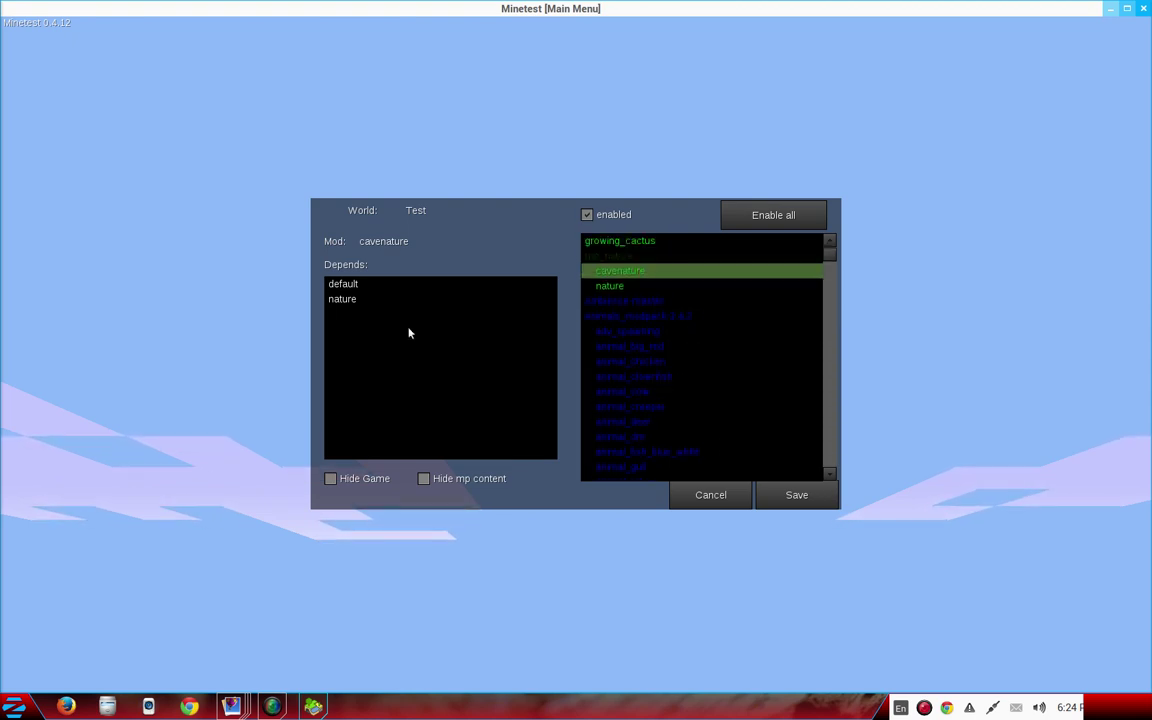
{"action": "left_click", "coordinate": [797, 495]}
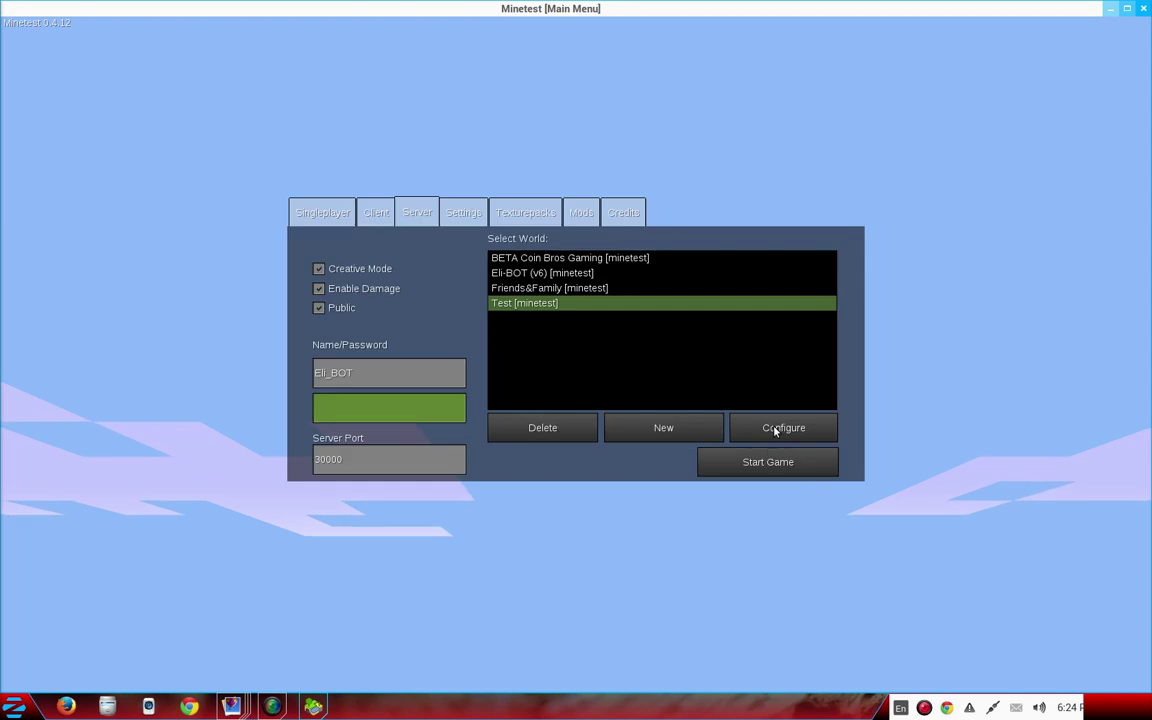
Select the Test world and enter the account password for hosting the server
{"action": "left_click", "coordinate": [520, 308]}
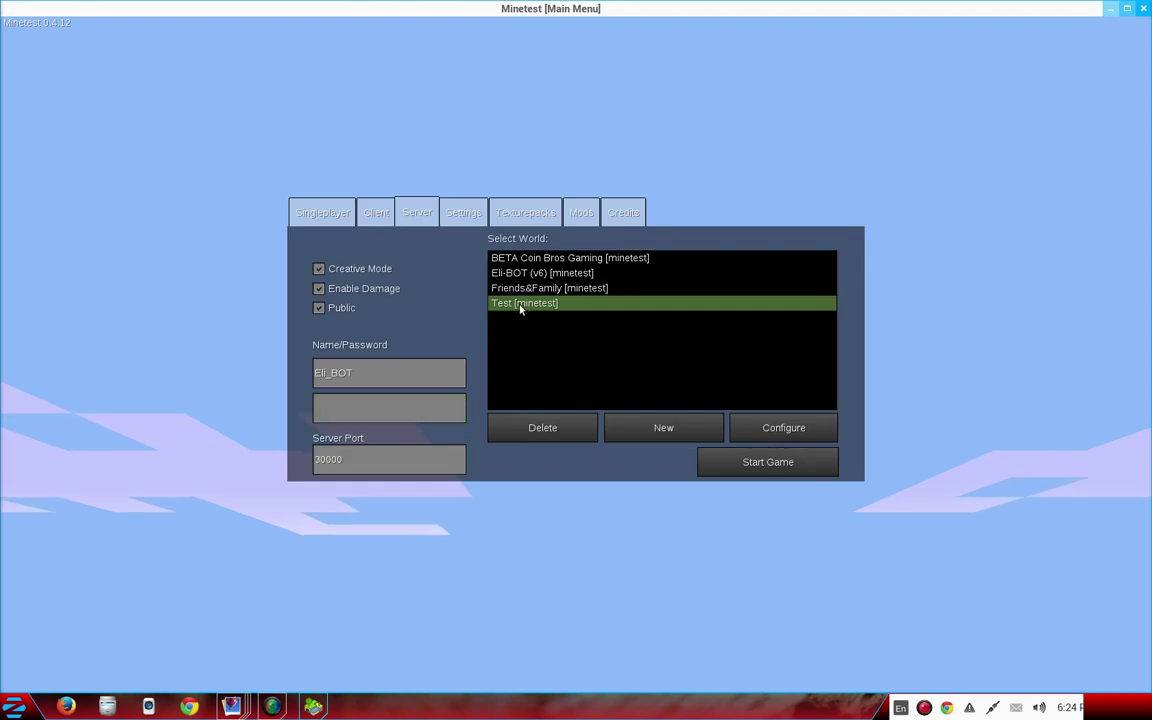
{"action": "left_click", "coordinate": [406, 406]}
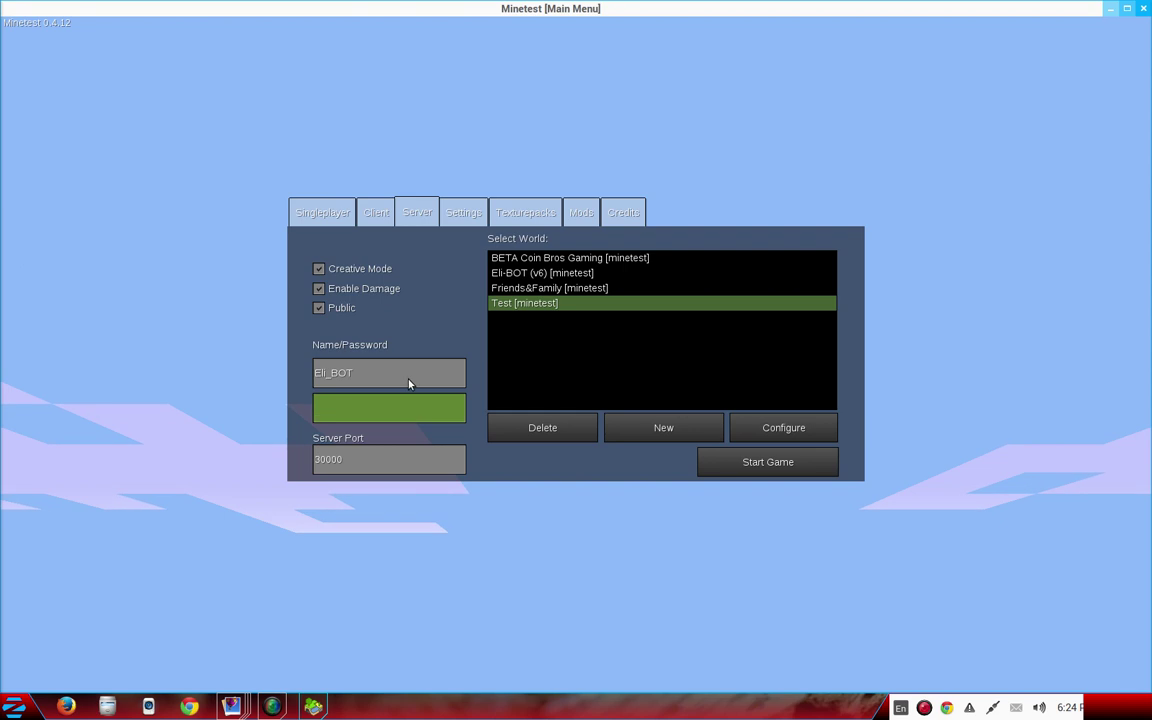
{"action": "type", "text": "*"}
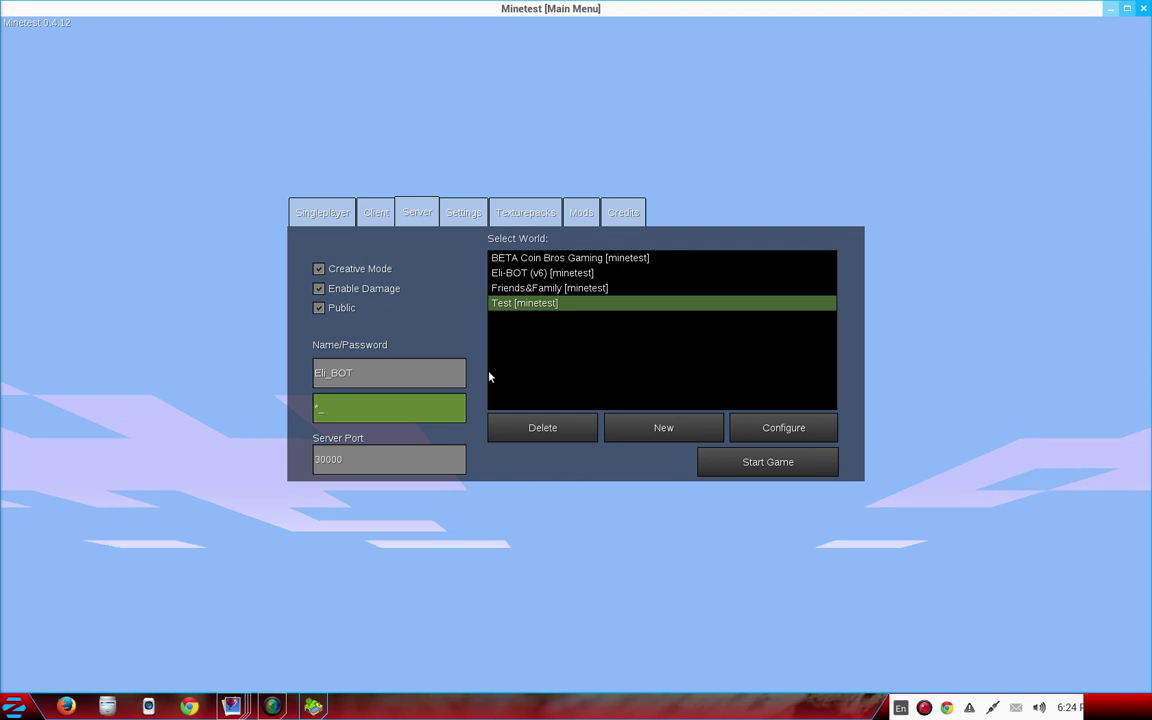
{"action": "type", "text": "*******"}
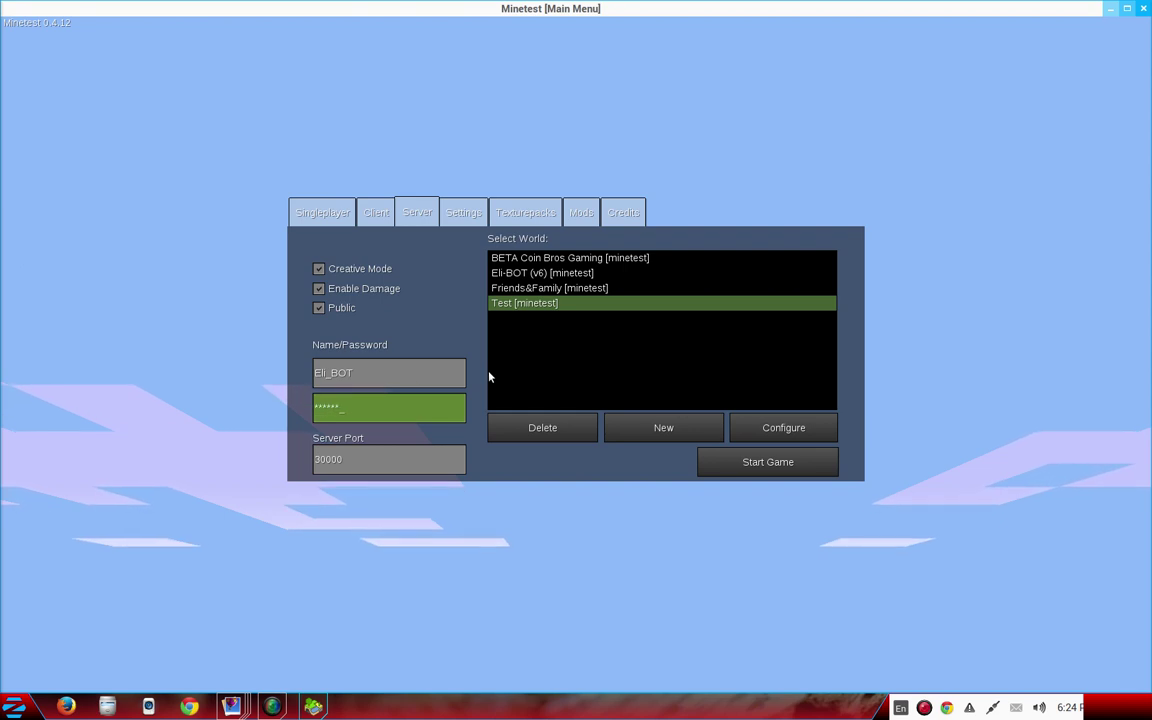
Finish entering the account password, try to start the server on the Test world, and dismiss the resulting message
{"action": "type", "text": "*"}
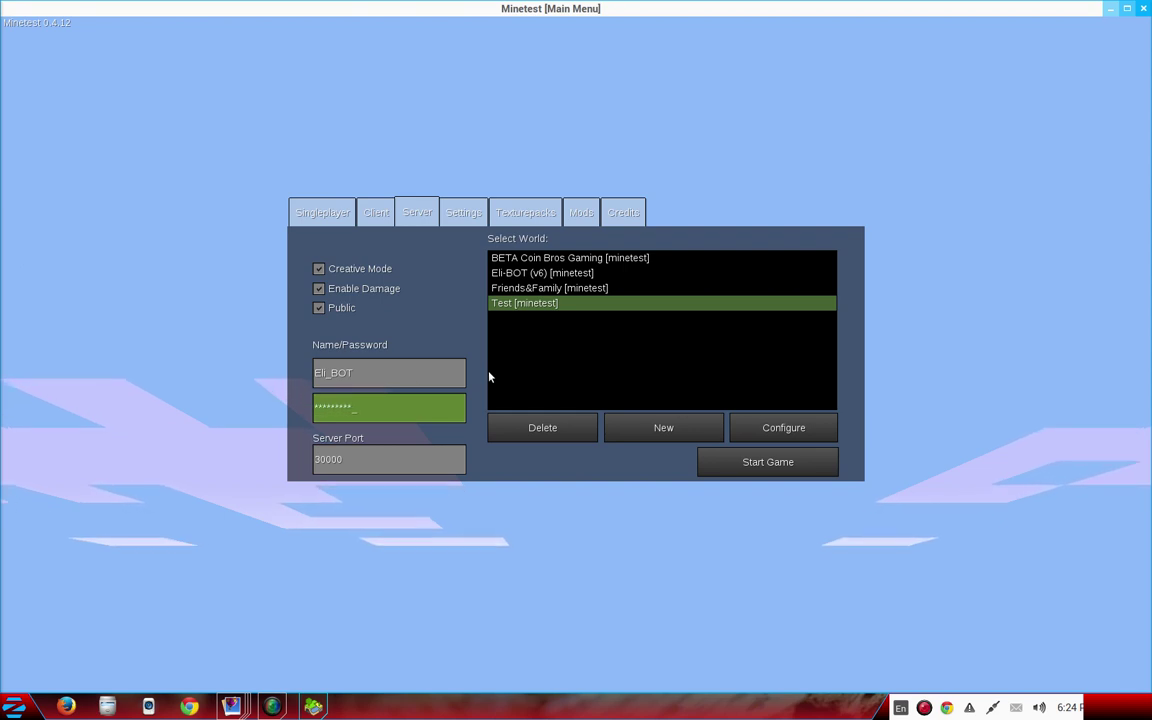
{"action": "left_click", "coordinate": [784, 462]}
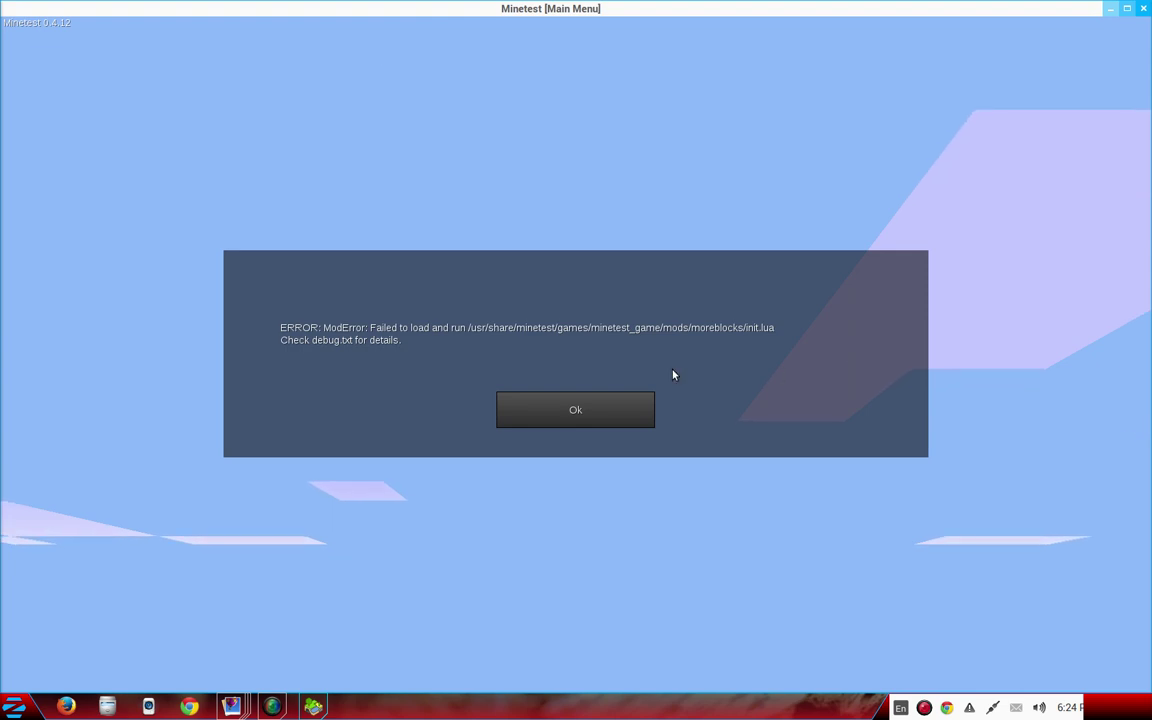
{"action": "left_click", "coordinate": [540, 410]}
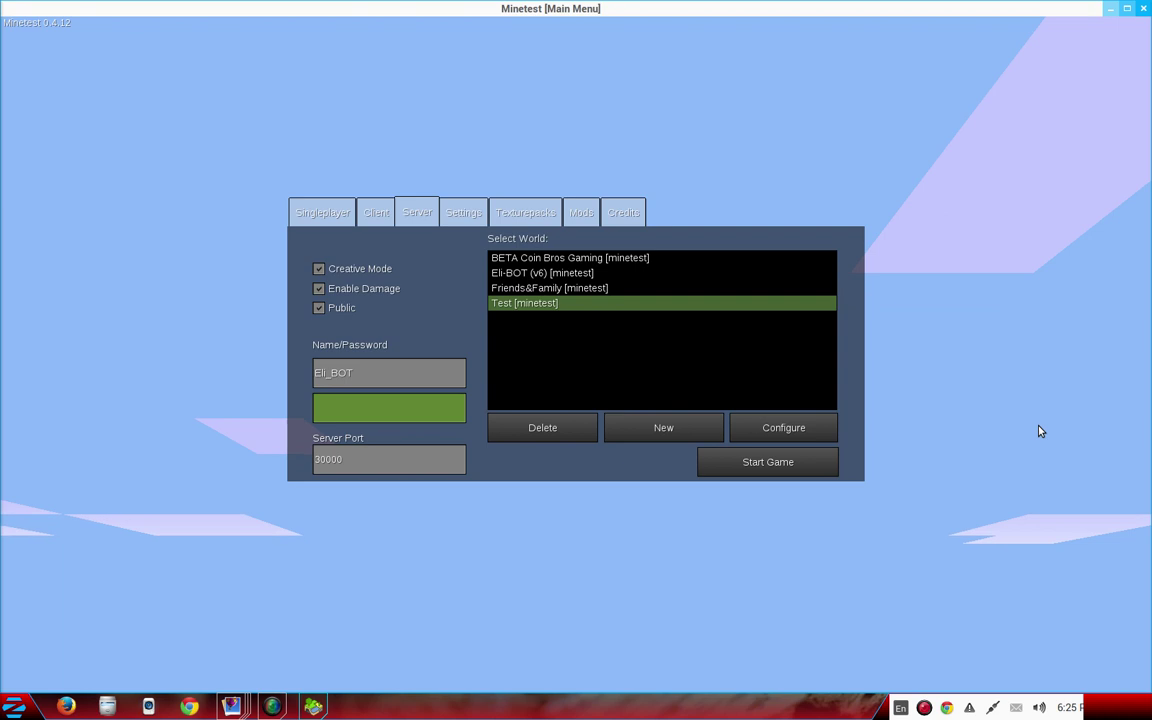
Compare the addresses and descriptions of LinuxGaming.us and Onez' Minetest Server in the public server list
{"action": "left_click", "coordinate": [375, 213]}
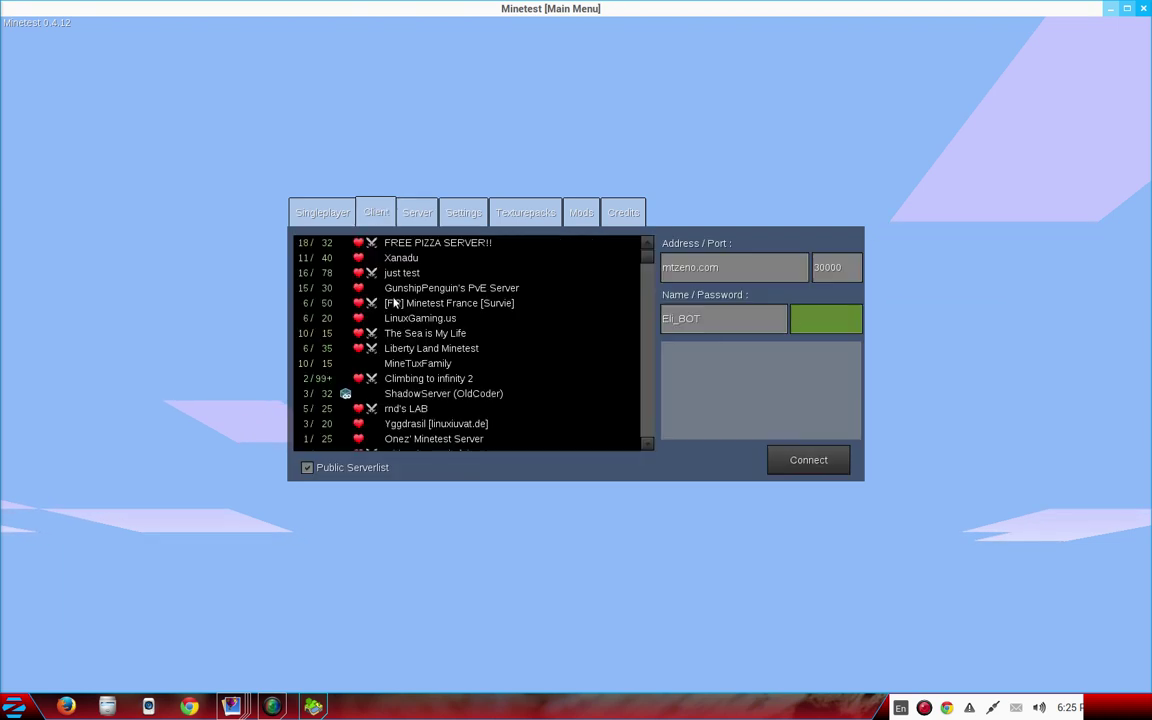
{"action": "left_click", "coordinate": [505, 440]}
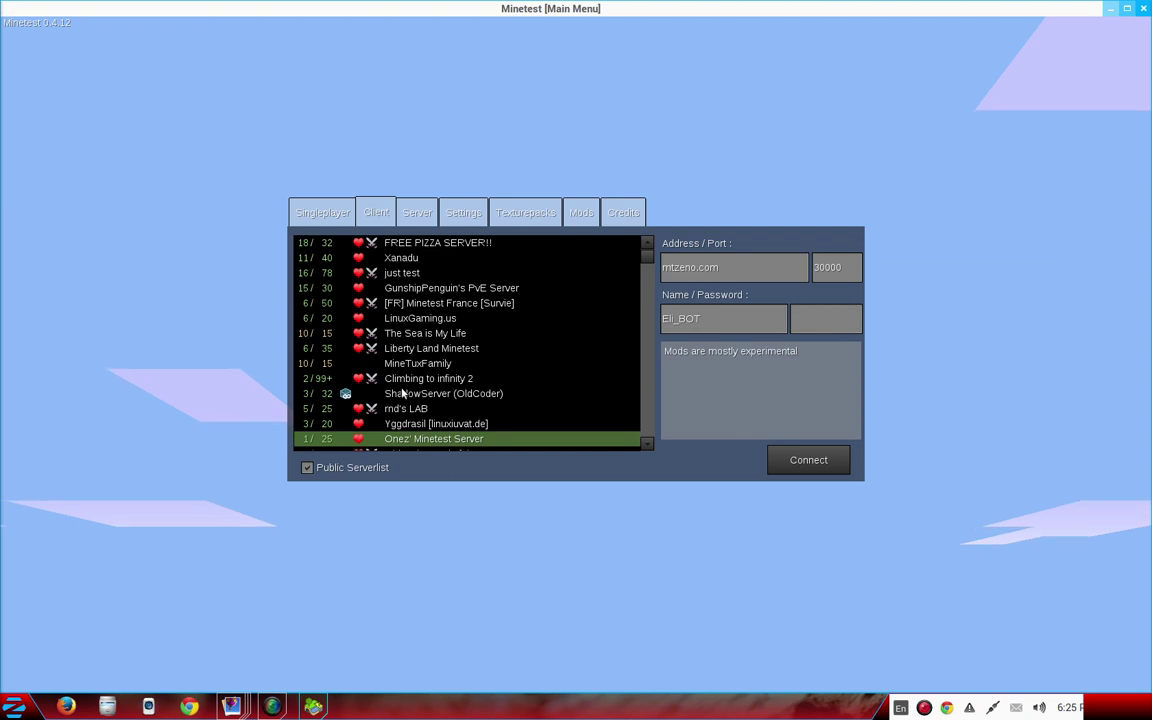
{"action": "left_click", "coordinate": [392, 319]}
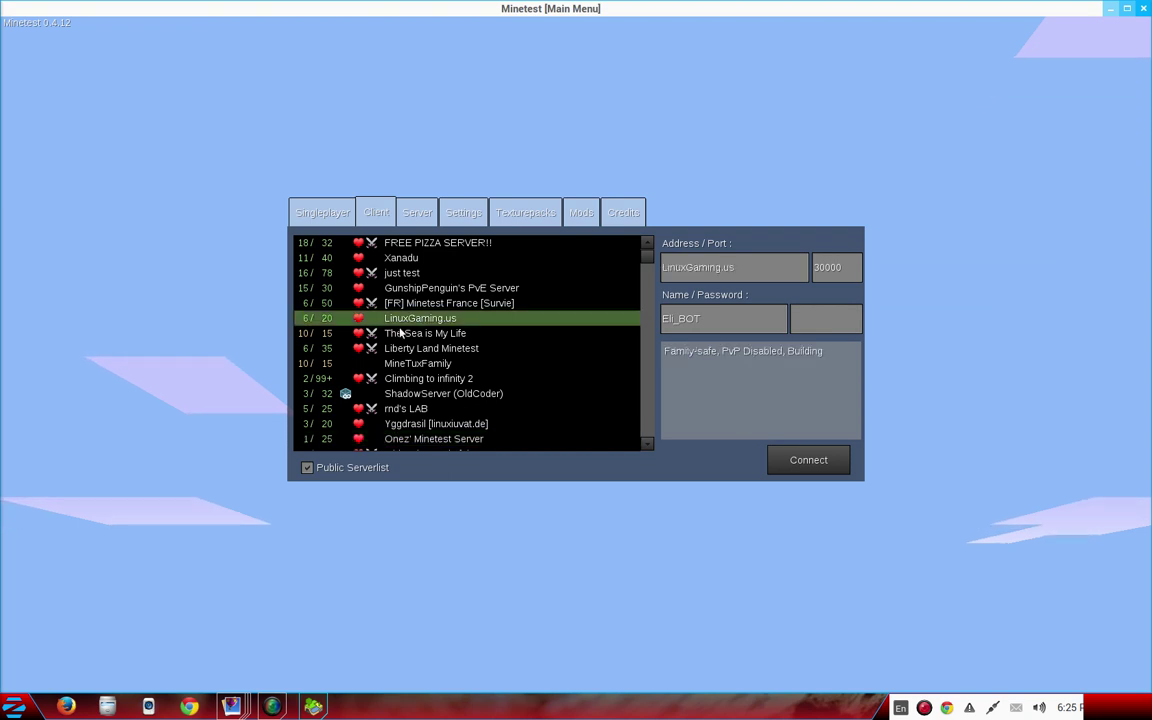
{"action": "left_click", "coordinate": [455, 440]}
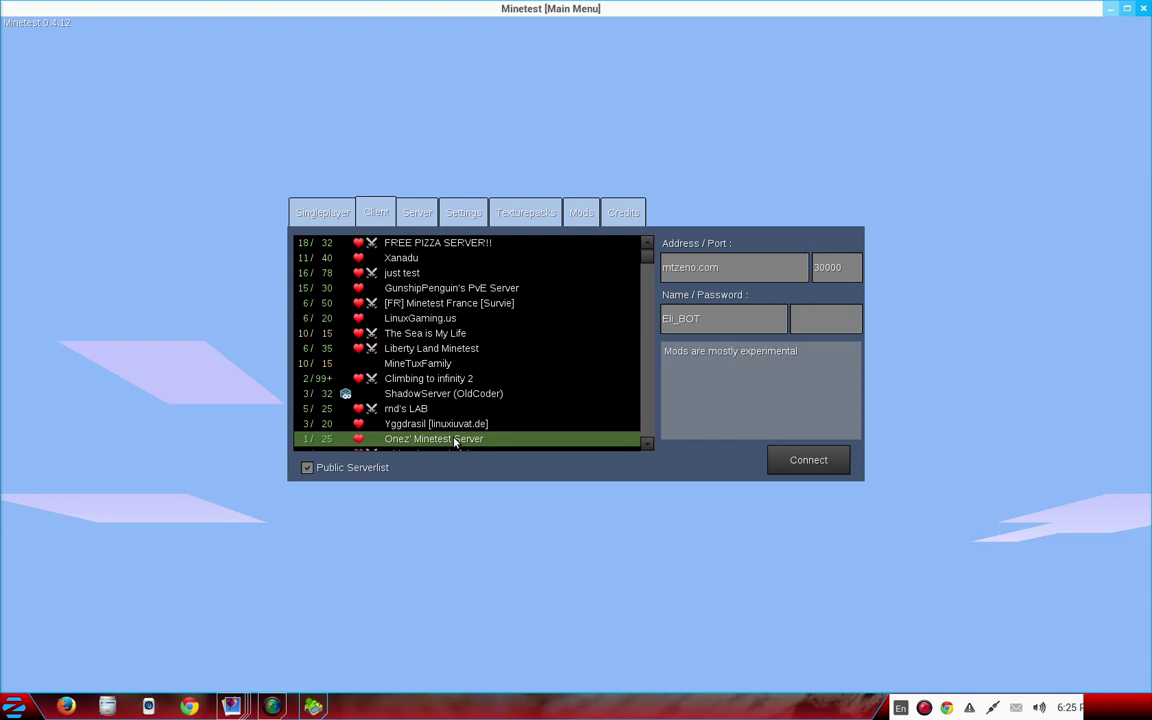
{"action": "left_click", "coordinate": [354, 320]}
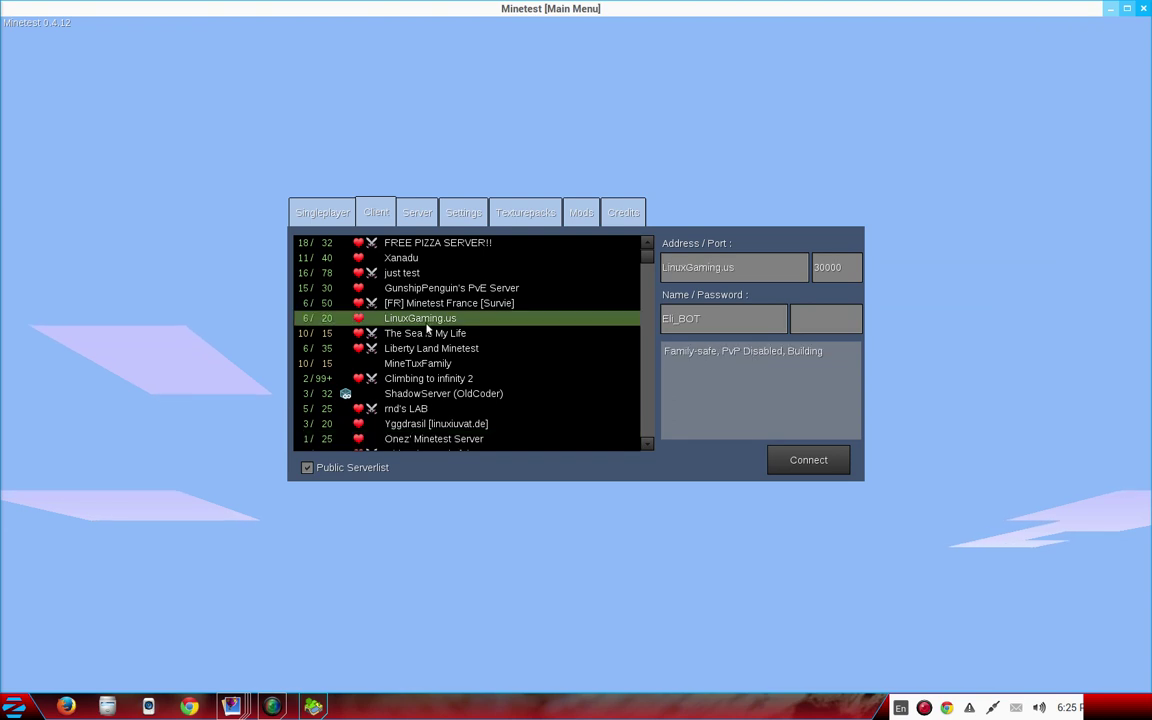
{"action": "left_click", "coordinate": [430, 440]}
{"action": "left_click", "coordinate": [448, 318]}
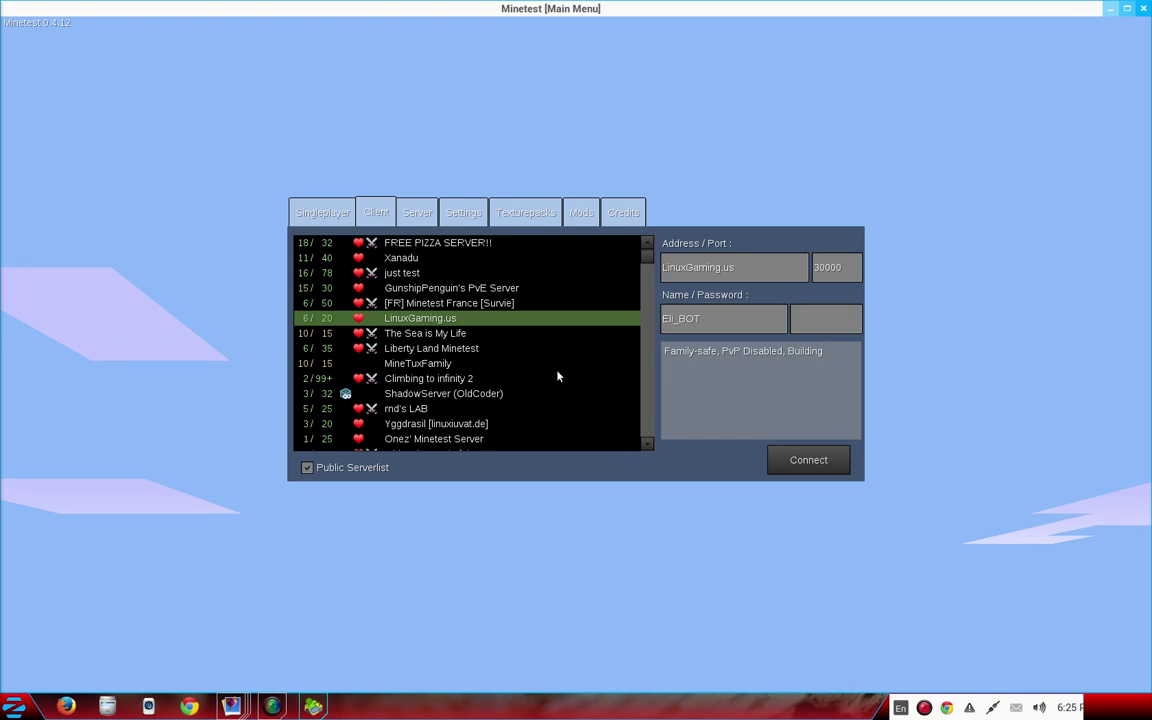
{"action": "left_click", "coordinate": [497, 442]}
{"action": "left_click", "coordinate": [449, 318]}
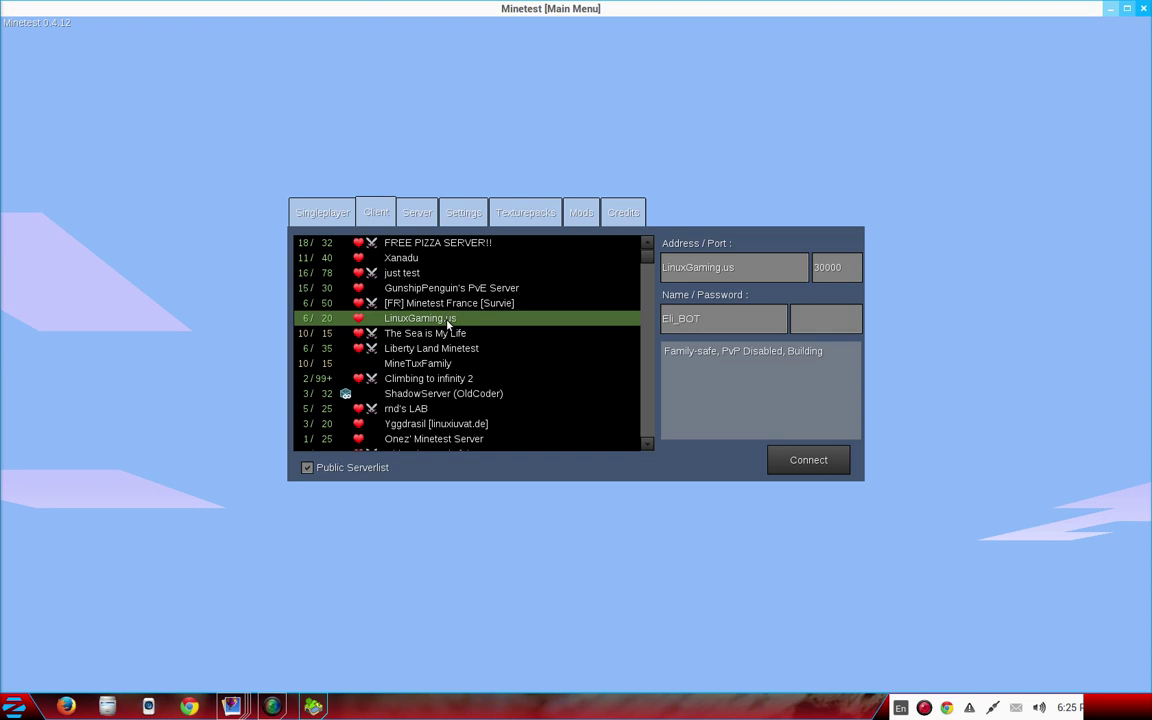
{"action": "left_click", "coordinate": [446, 441]}
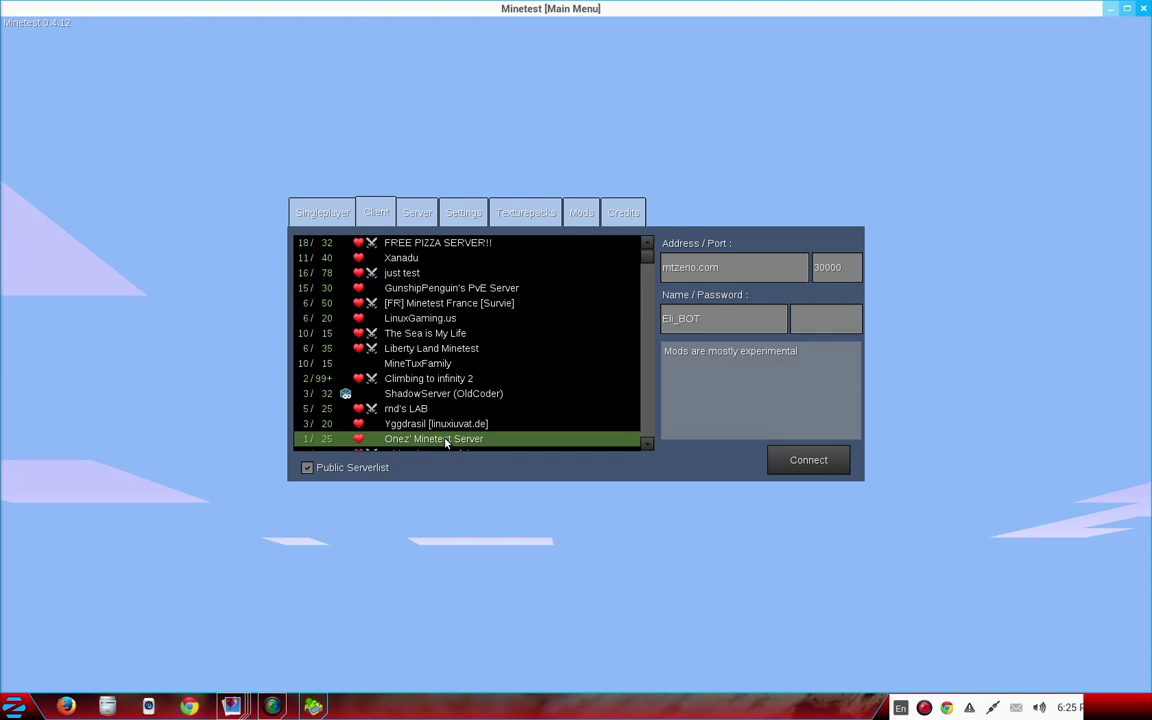
{"action": "left_click", "coordinate": [428, 321]}
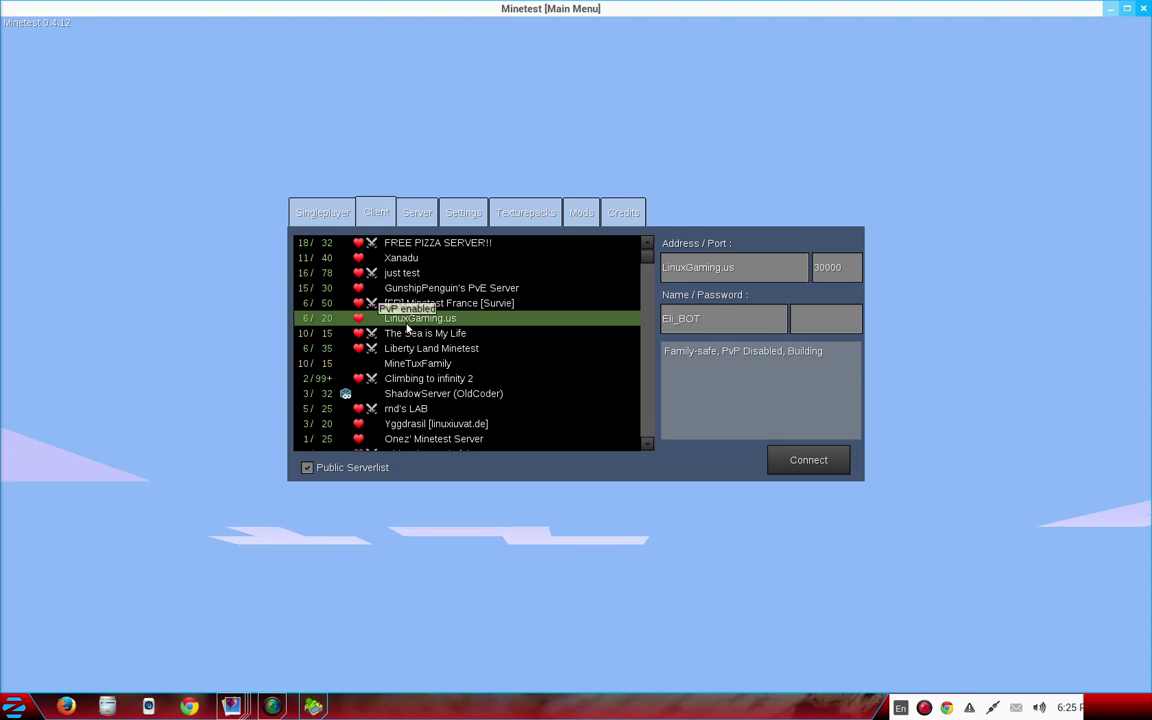
{"action": "left_click", "coordinate": [414, 439]}
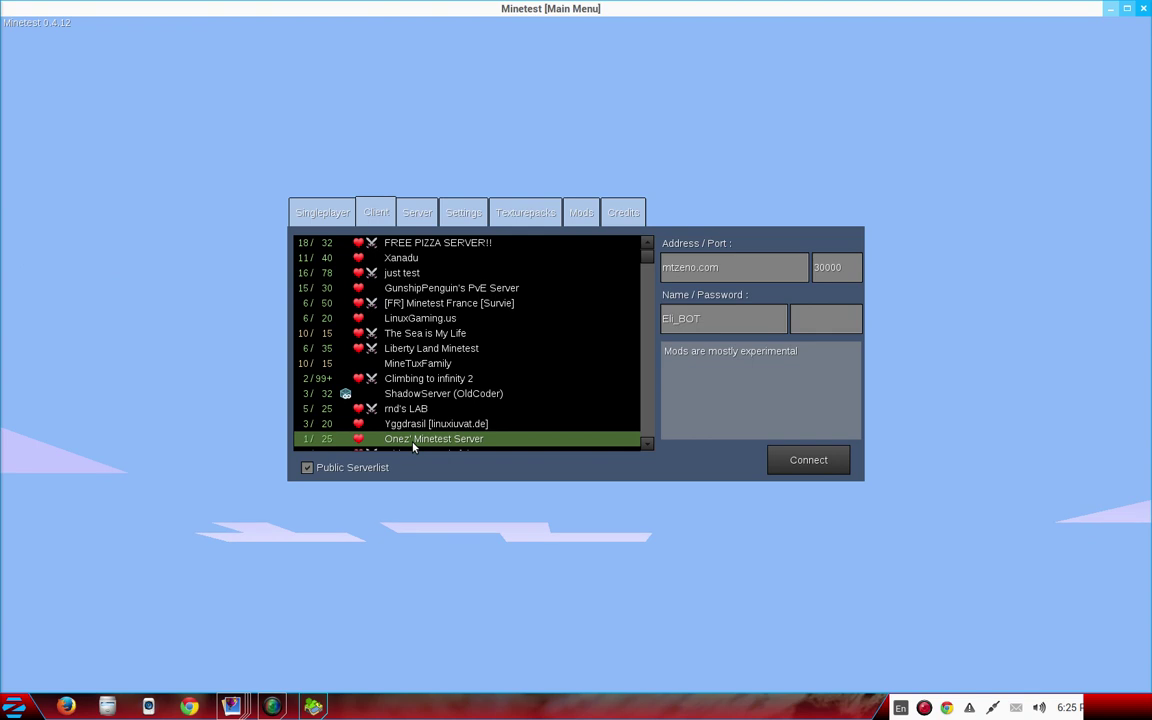
Return to the server hosting settings and select the BETA Coin Bros Gaming world
{"action": "left_click", "coordinate": [418, 214]}
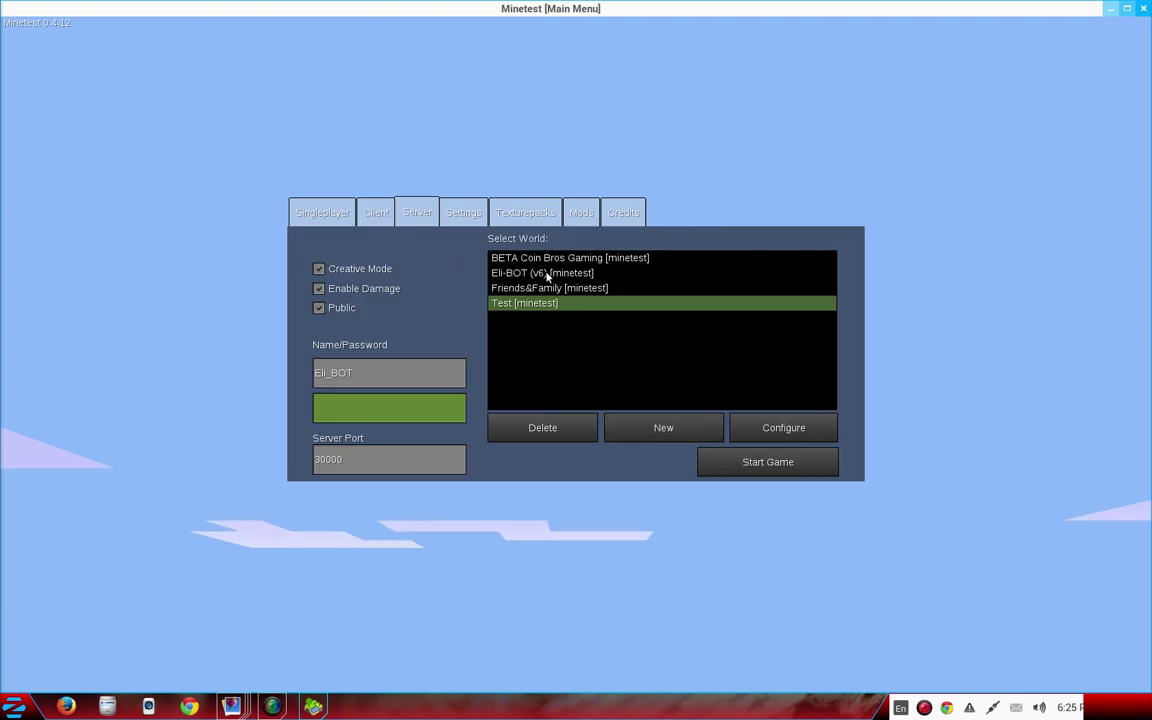
{"action": "left_click", "coordinate": [690, 258]}
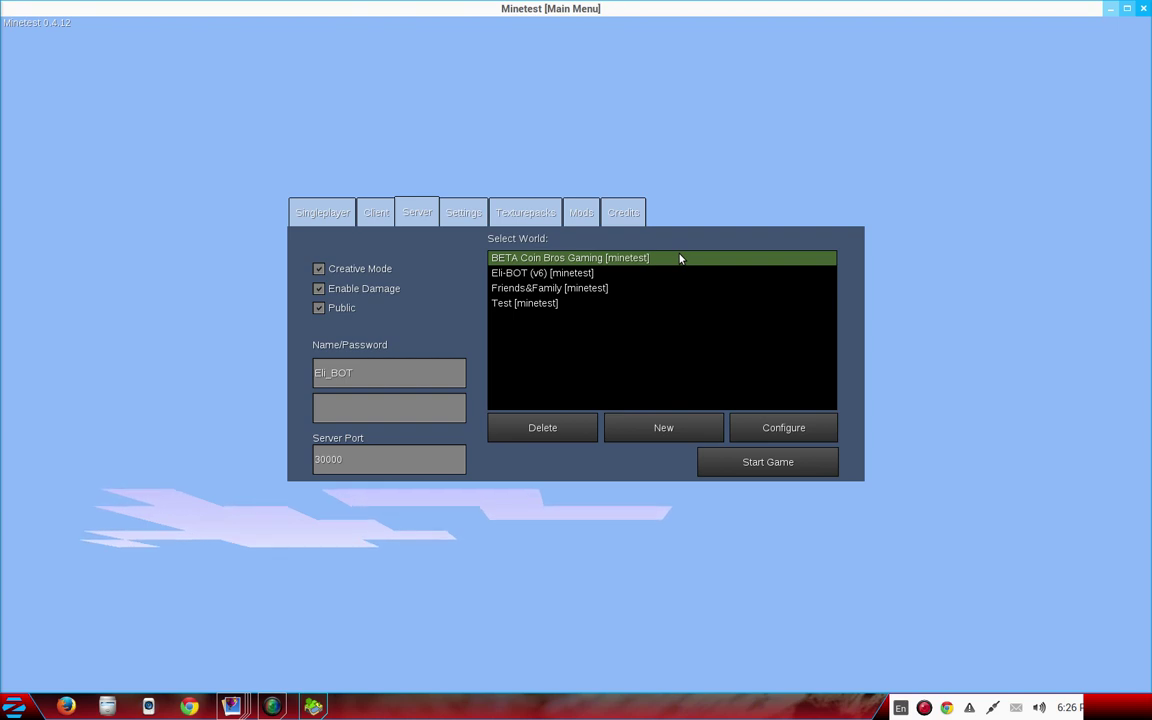
Check the LinuxGaming.us and Onez' Minetest Server entries in the public server list again, and return to the server hosting settings
{"action": "left_click", "coordinate": [386, 210]}
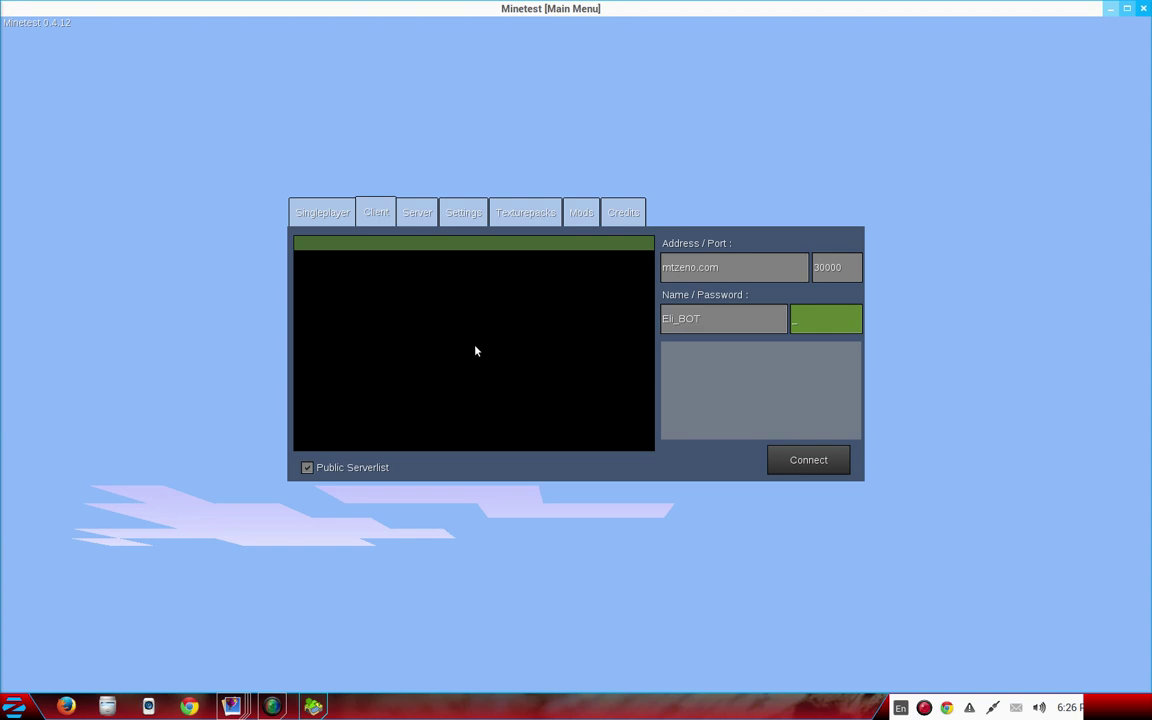
{"action": "left_click", "coordinate": [419, 318]}
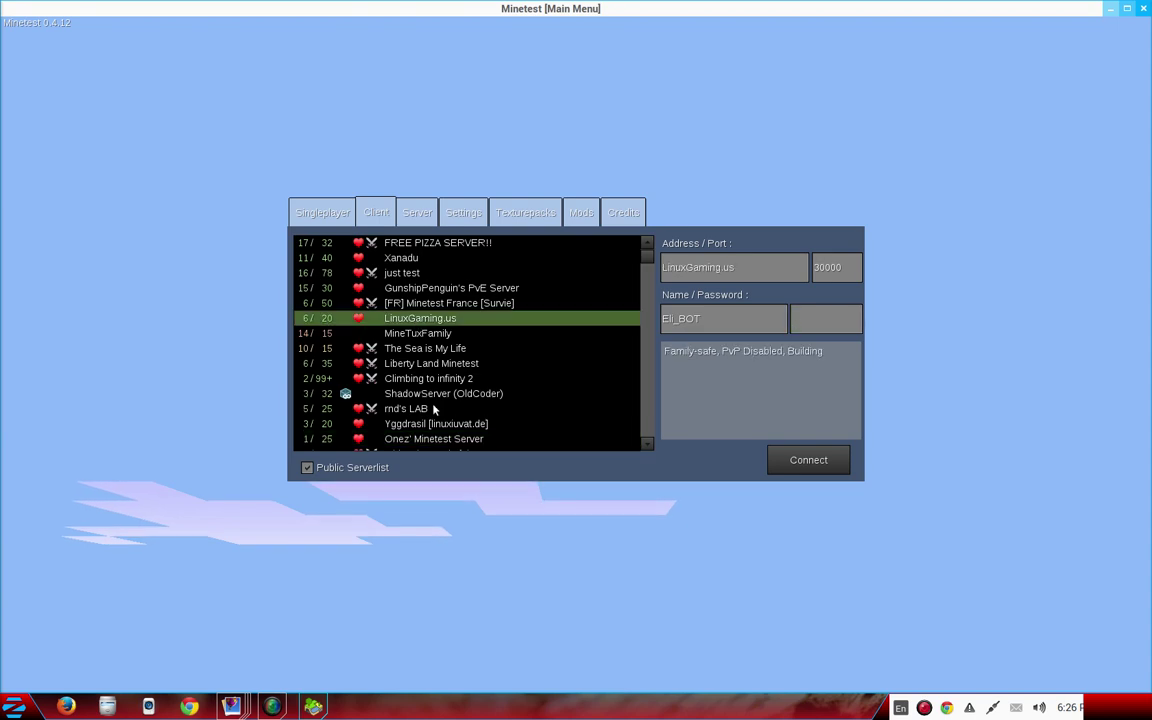
{"action": "left_click", "coordinate": [443, 444]}
{"action": "left_click", "coordinate": [417, 212]}
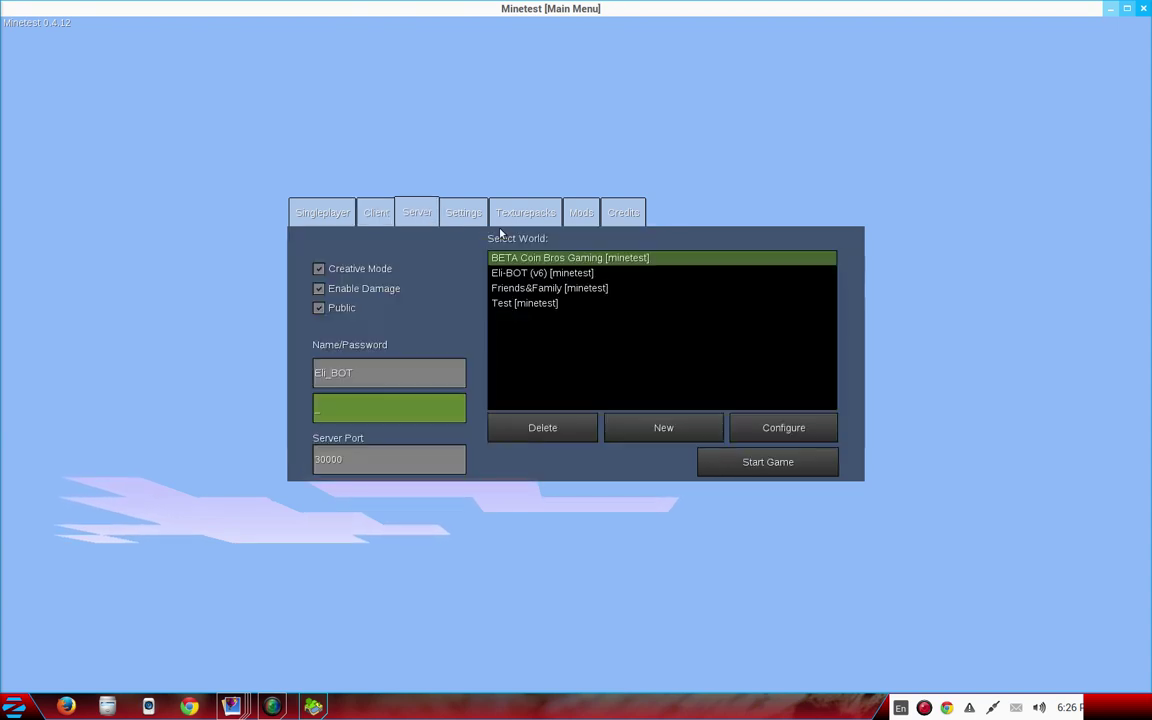